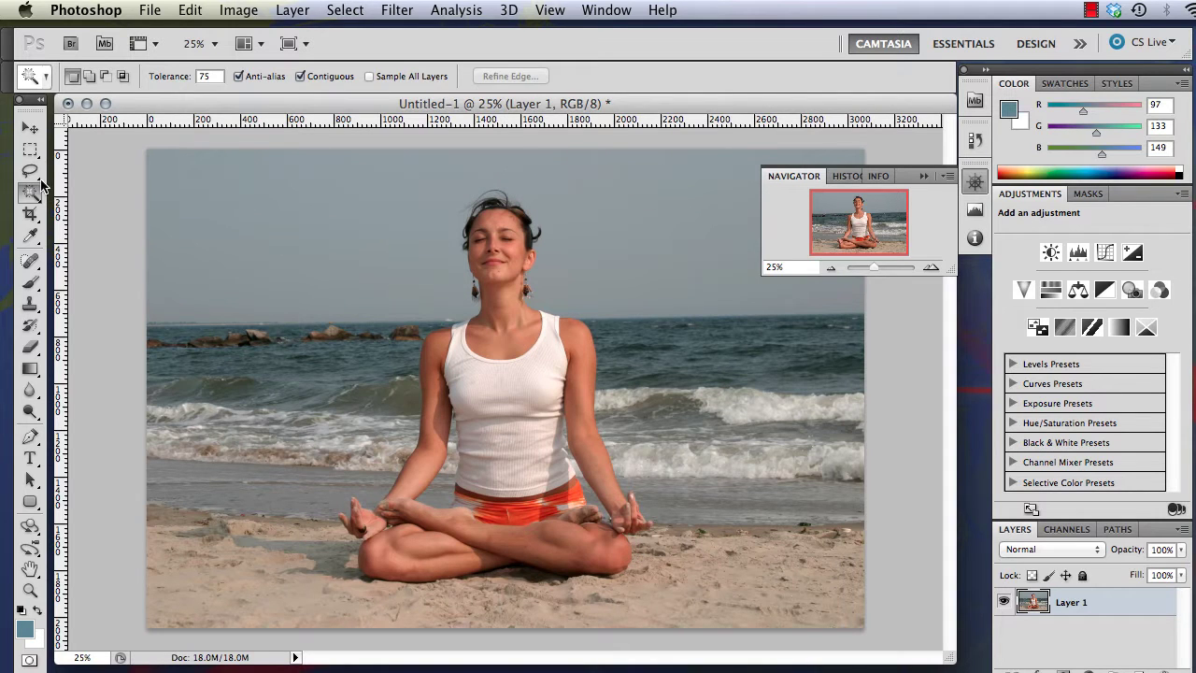
click(34, 191)
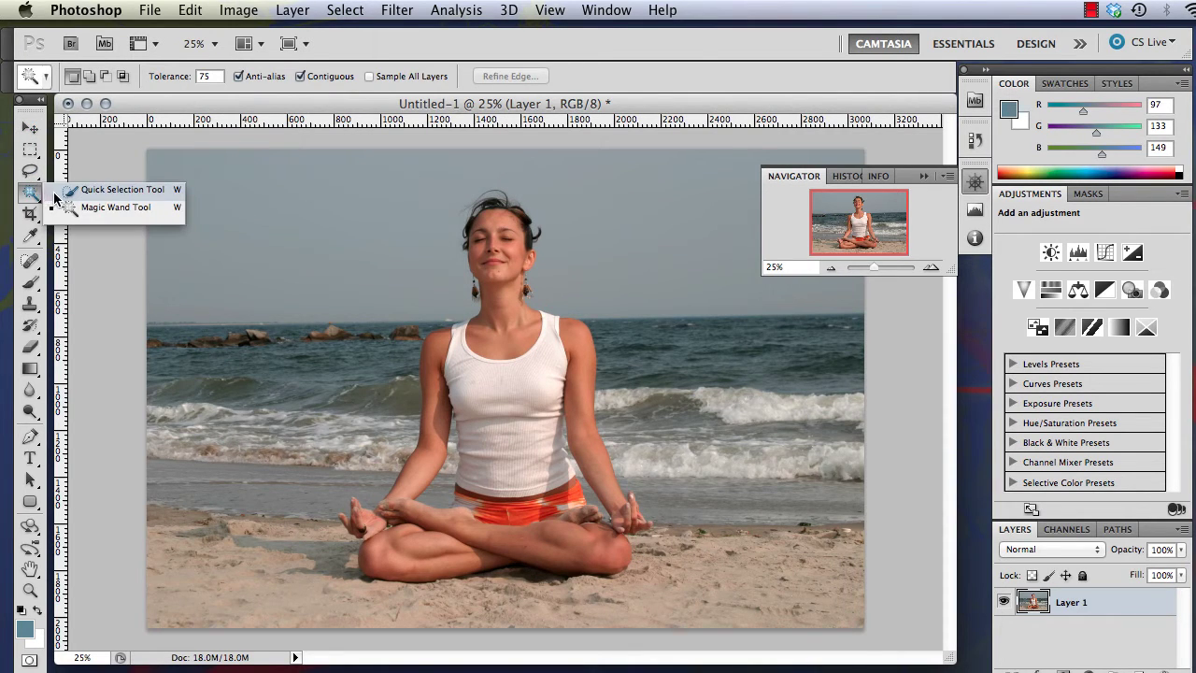
click(56, 191)
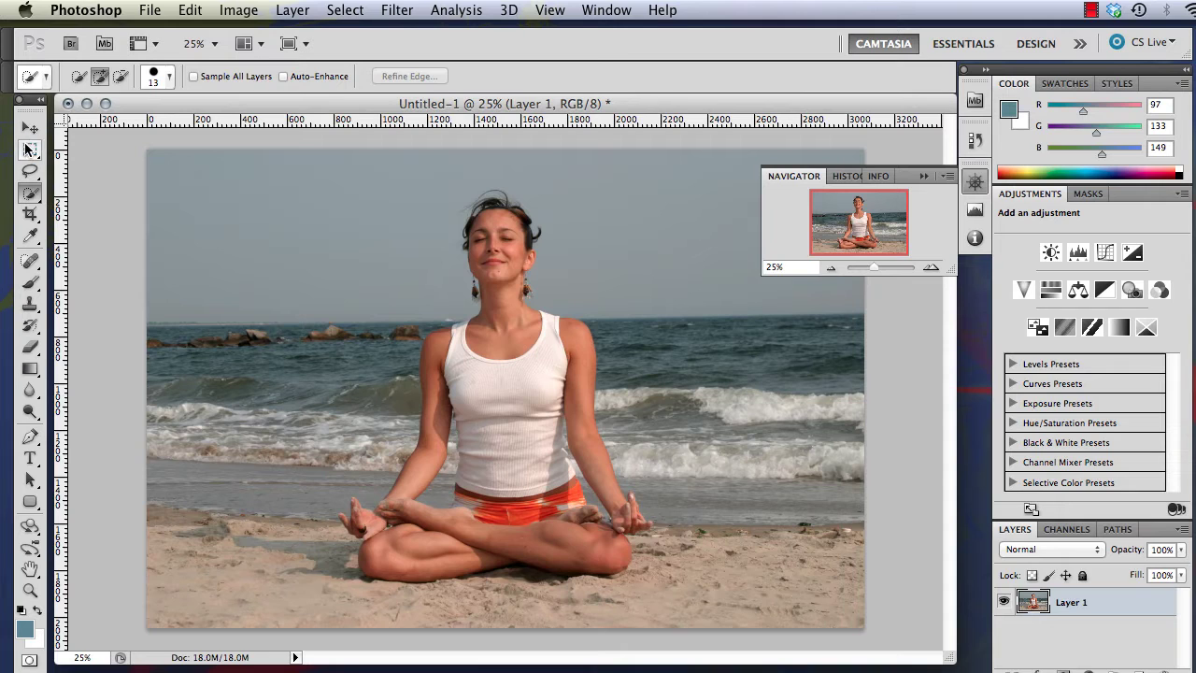
click(30, 150)
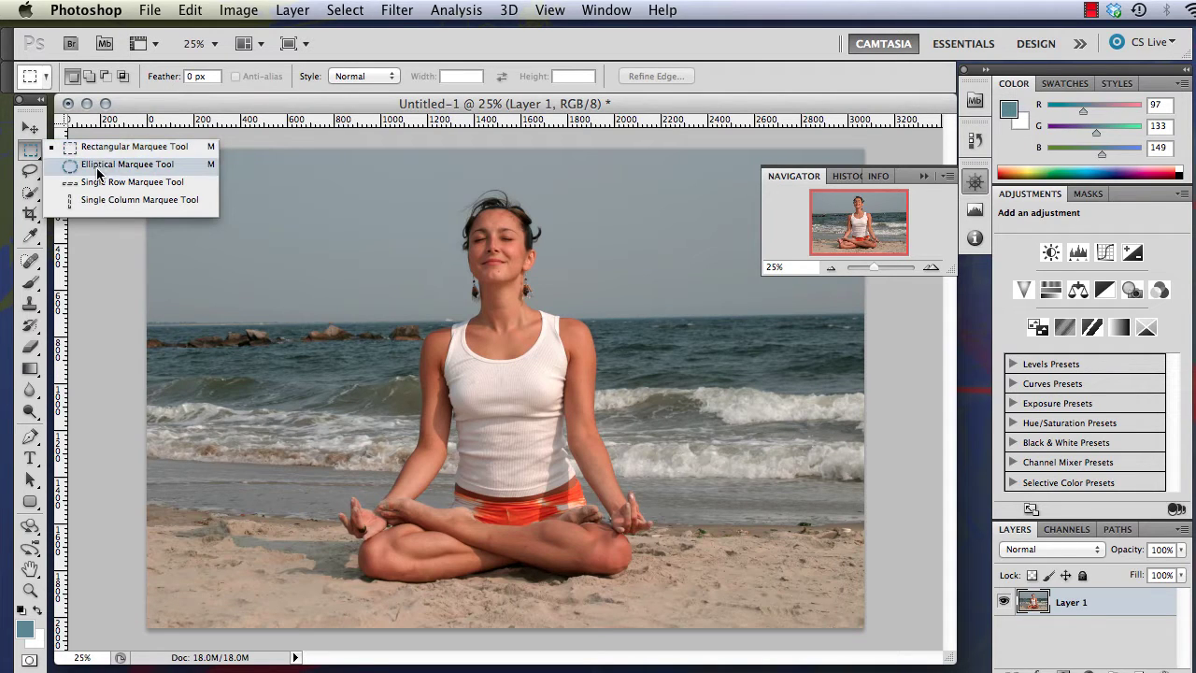
click(23, 175)
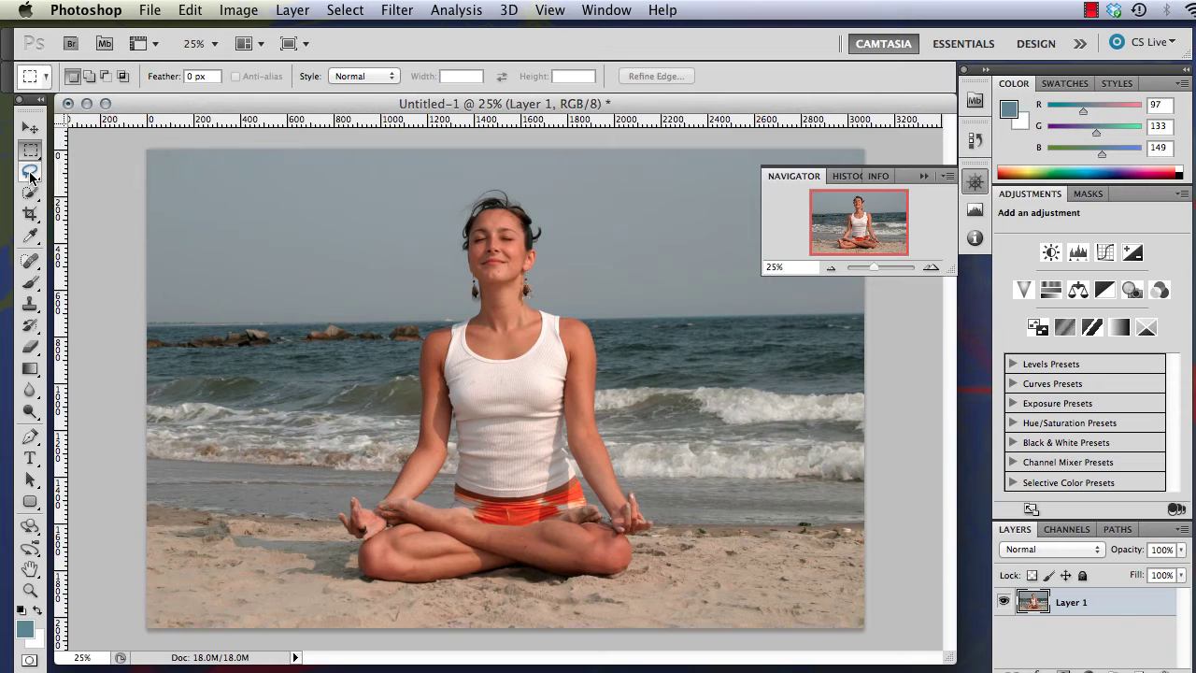
click(30, 171)
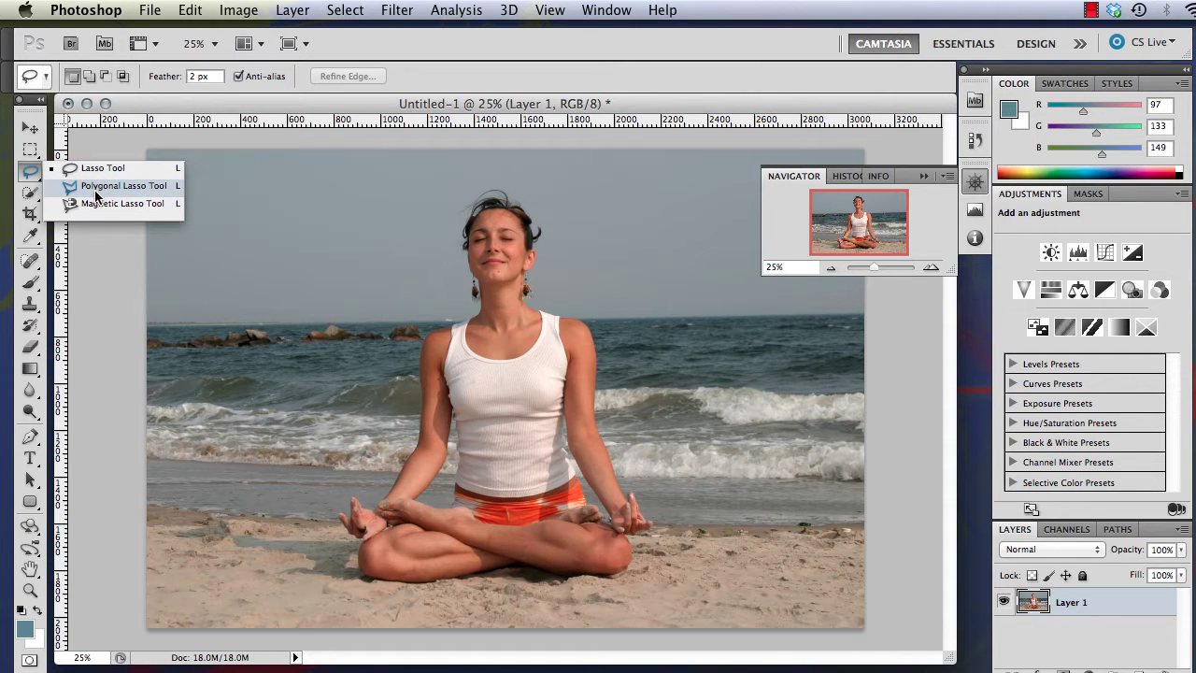
Step: Select the entire sky around the woman's head with the Quick Selection tool in add-to-selection mode
click(30, 193)
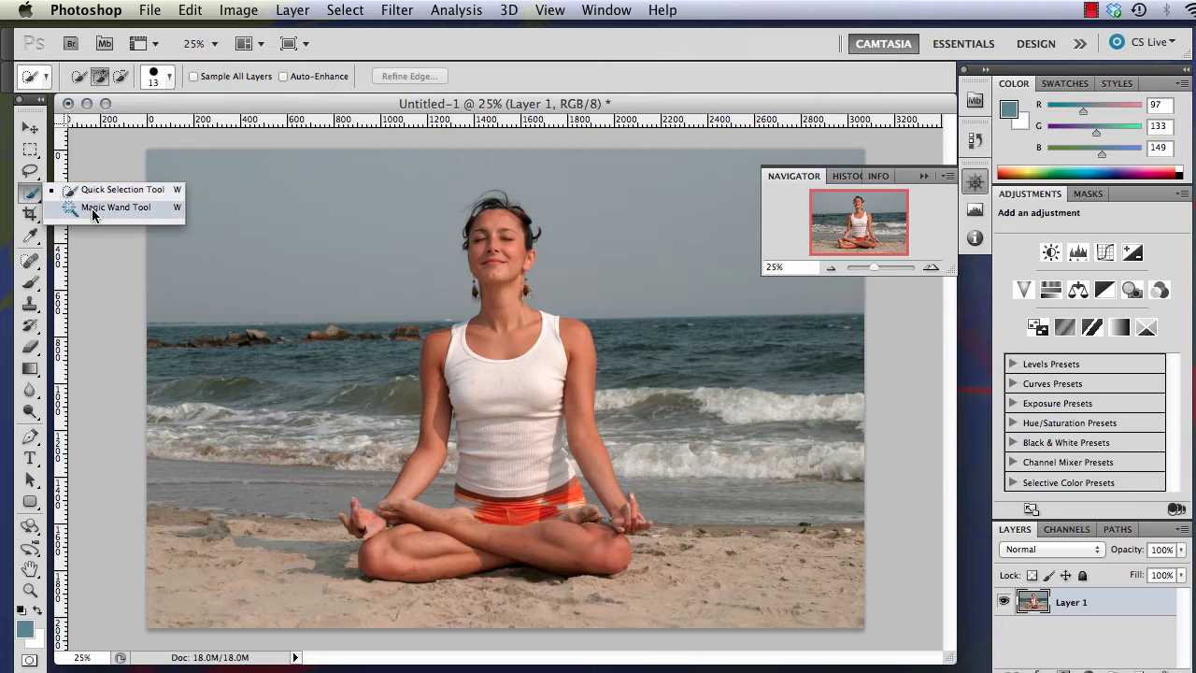
click(29, 190)
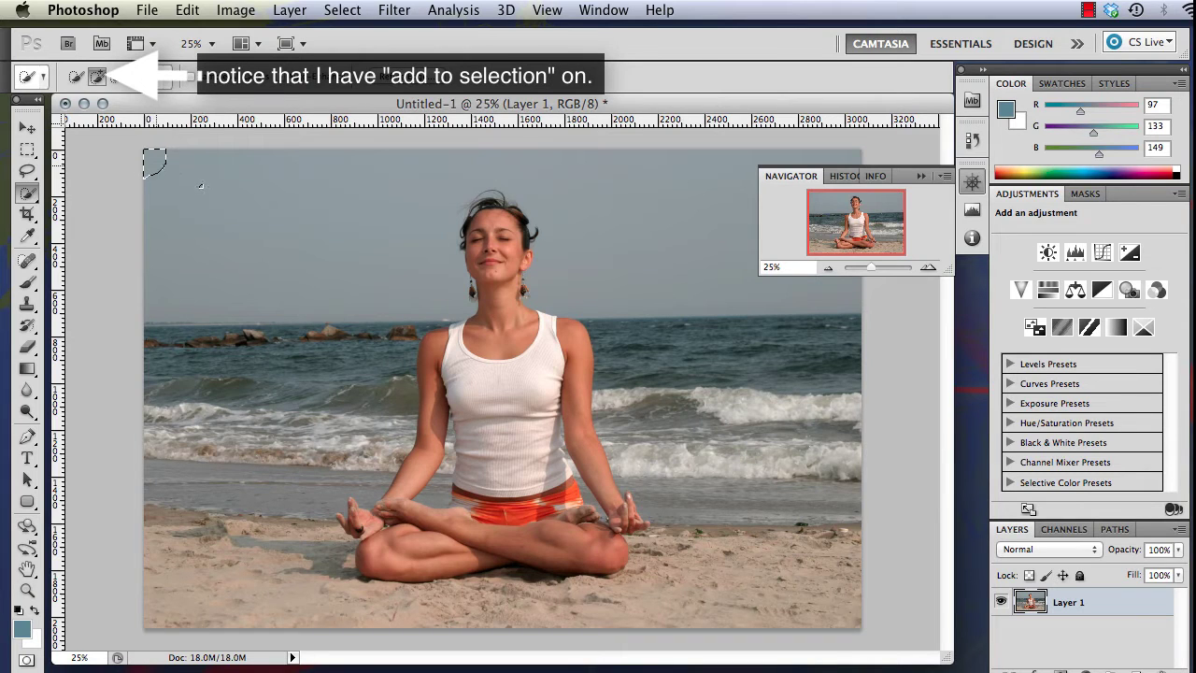
drag(200, 185, 211, 202)
drag(206, 200, 266, 220)
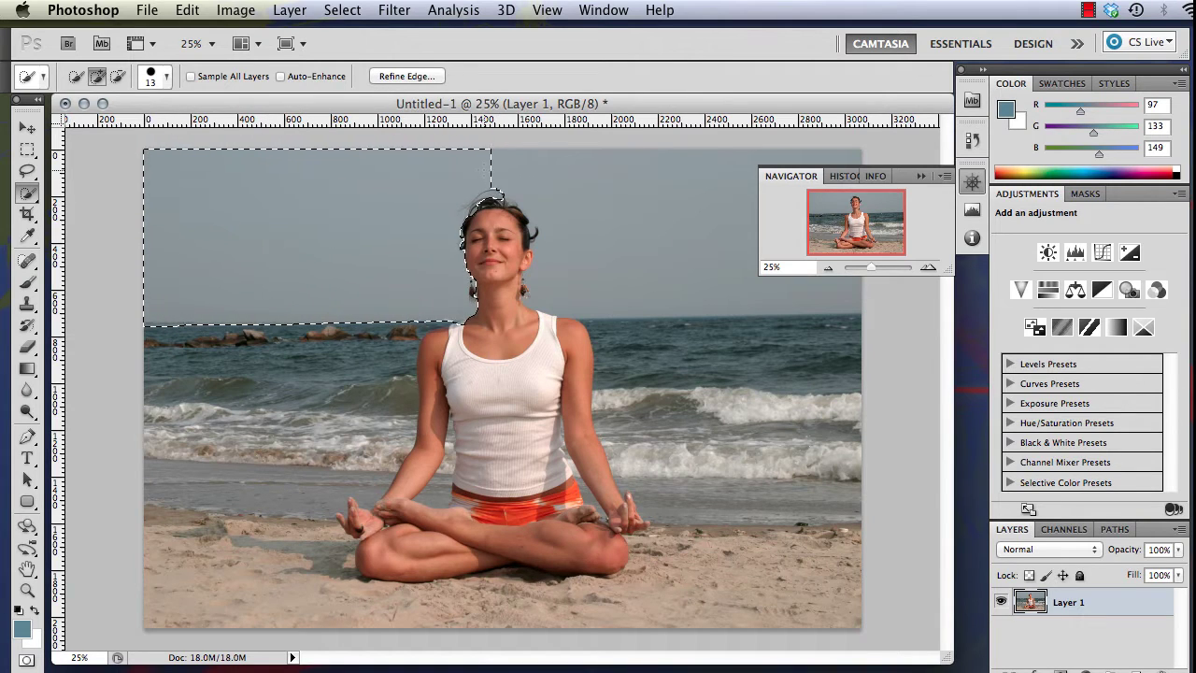
click(492, 200)
mouse_move(491, 199)
mouse_down()
mouse_move(528, 192)
mouse_move(581, 224)
mouse_move(612, 221)
mouse_up()
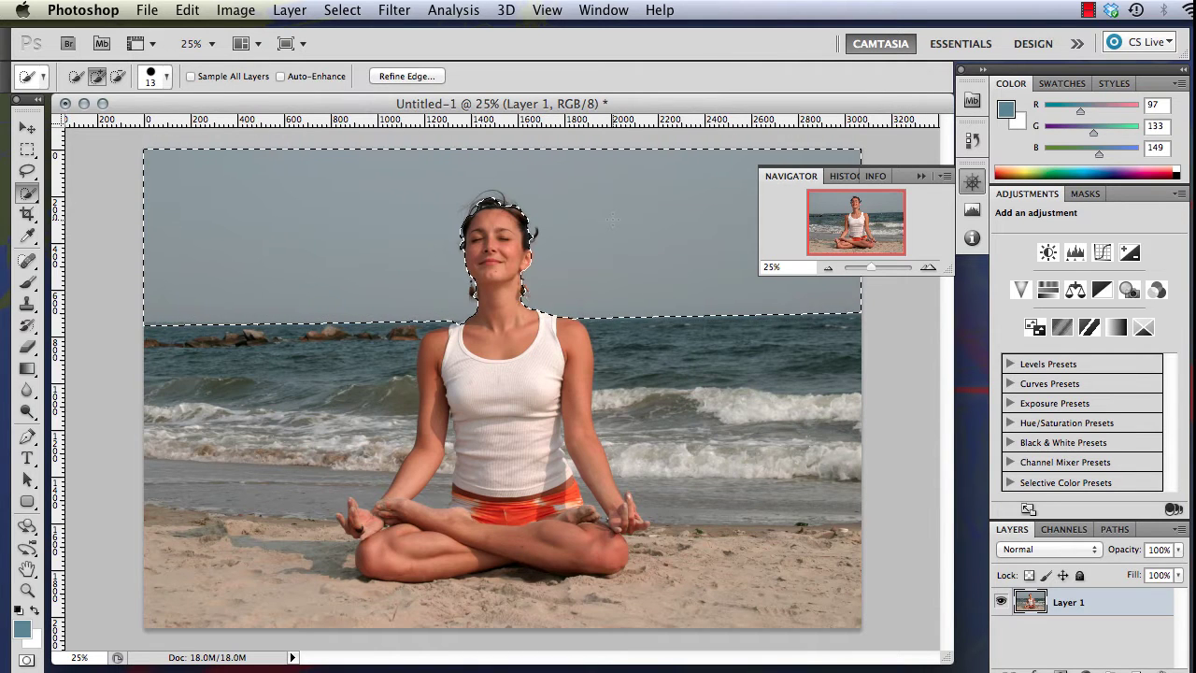
Step: Examine the selection edge around the woman's hair and face up close
click(928, 267)
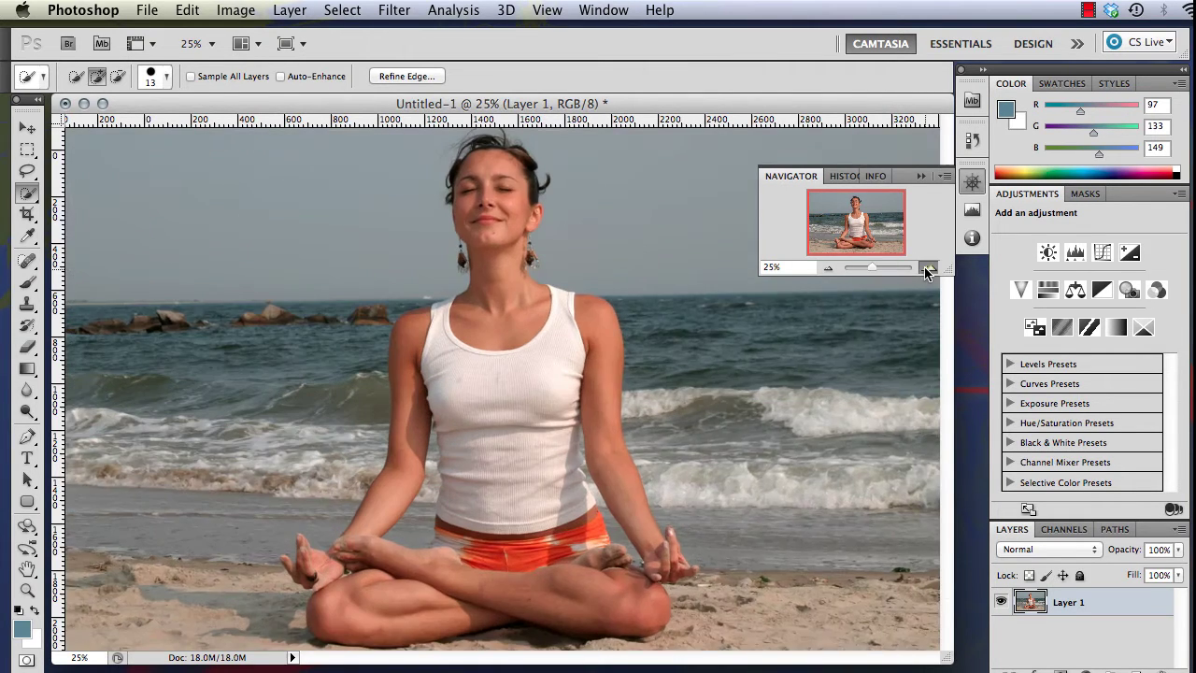
click(928, 268)
click(928, 268)
click(928, 267)
click(928, 267)
click(928, 268)
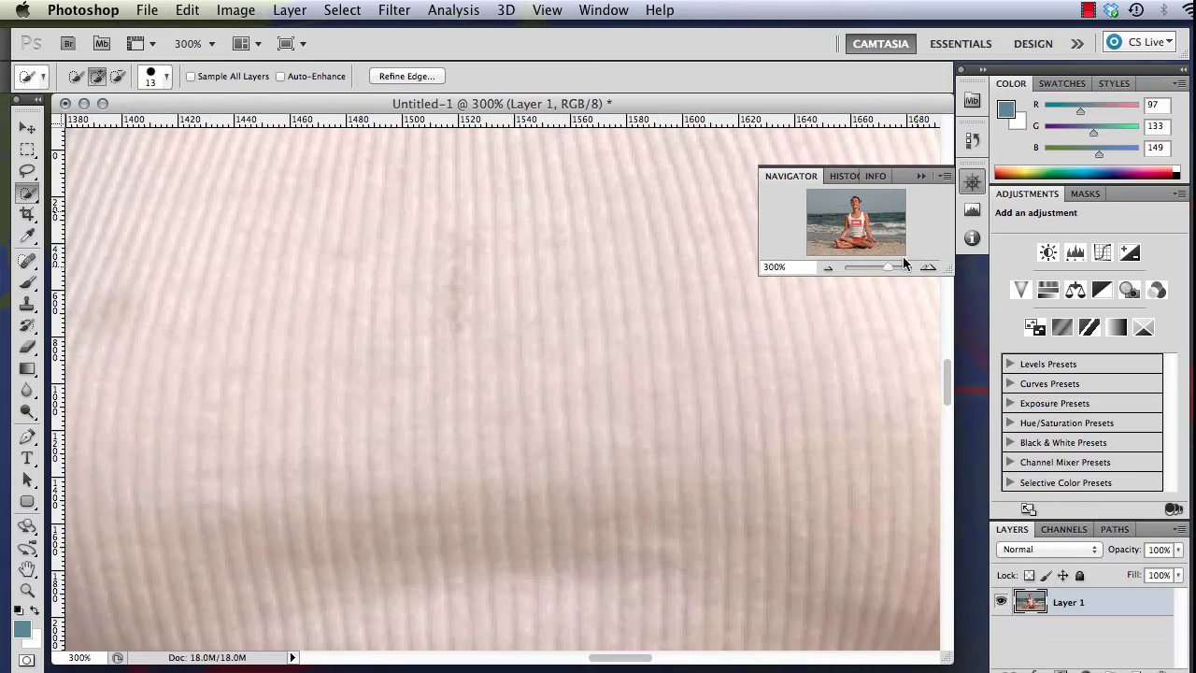
drag(854, 219, 854, 199)
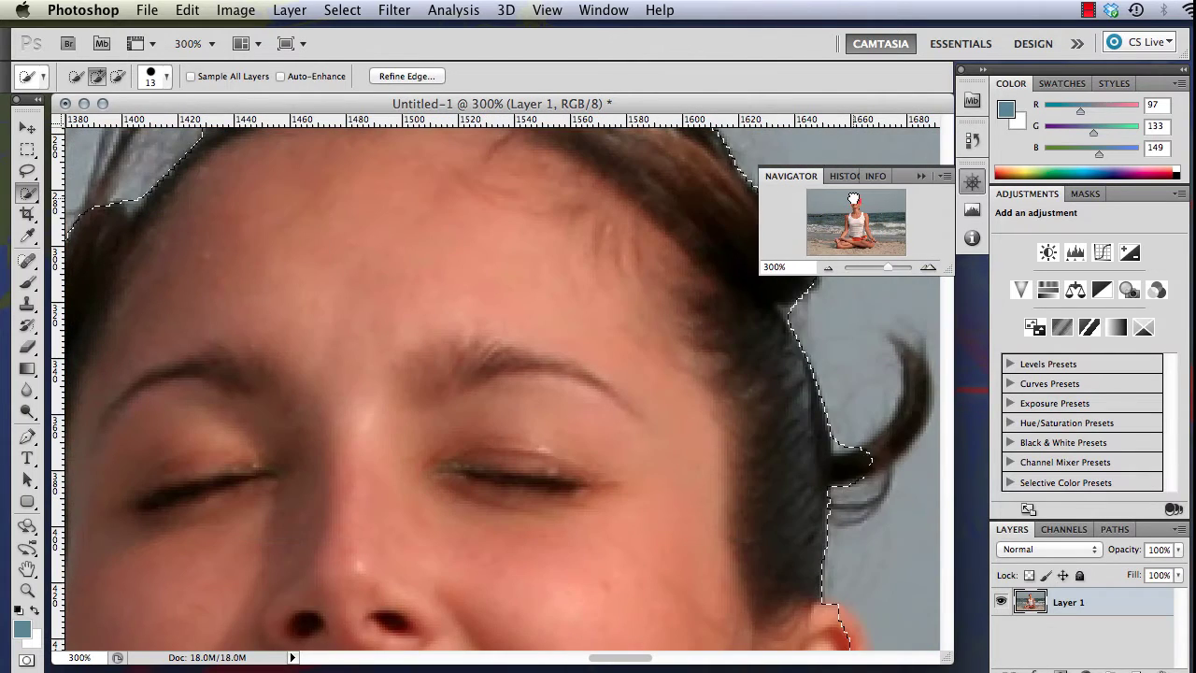
click(829, 269)
click(828, 268)
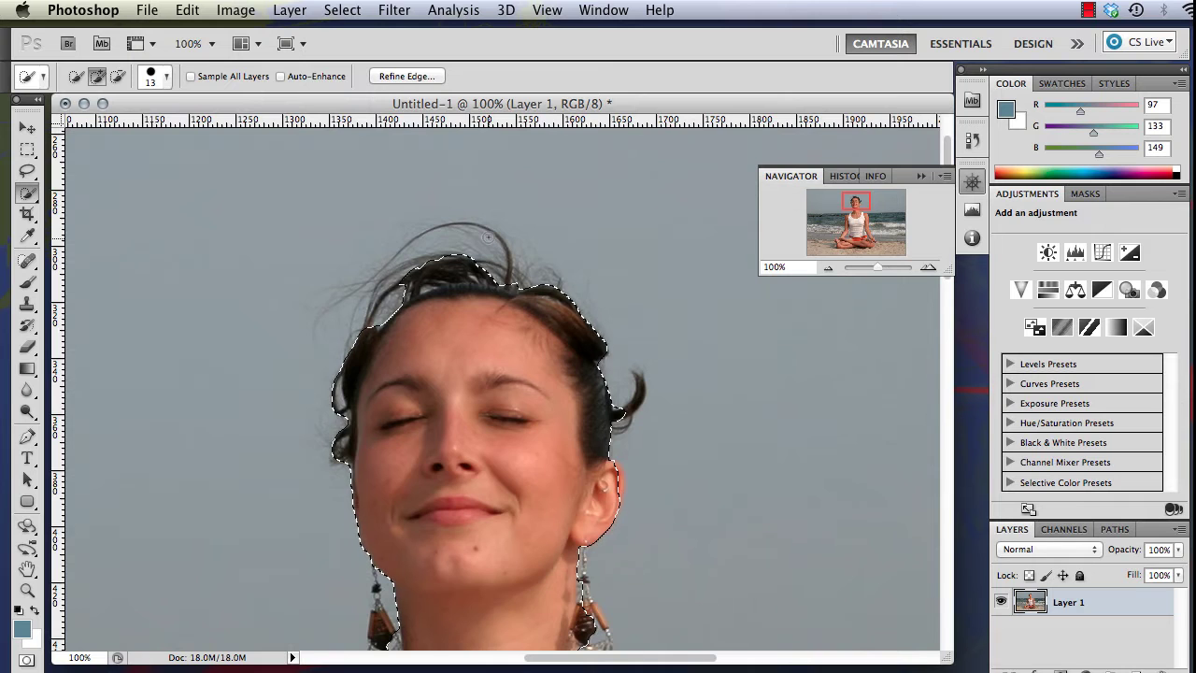
click(829, 268)
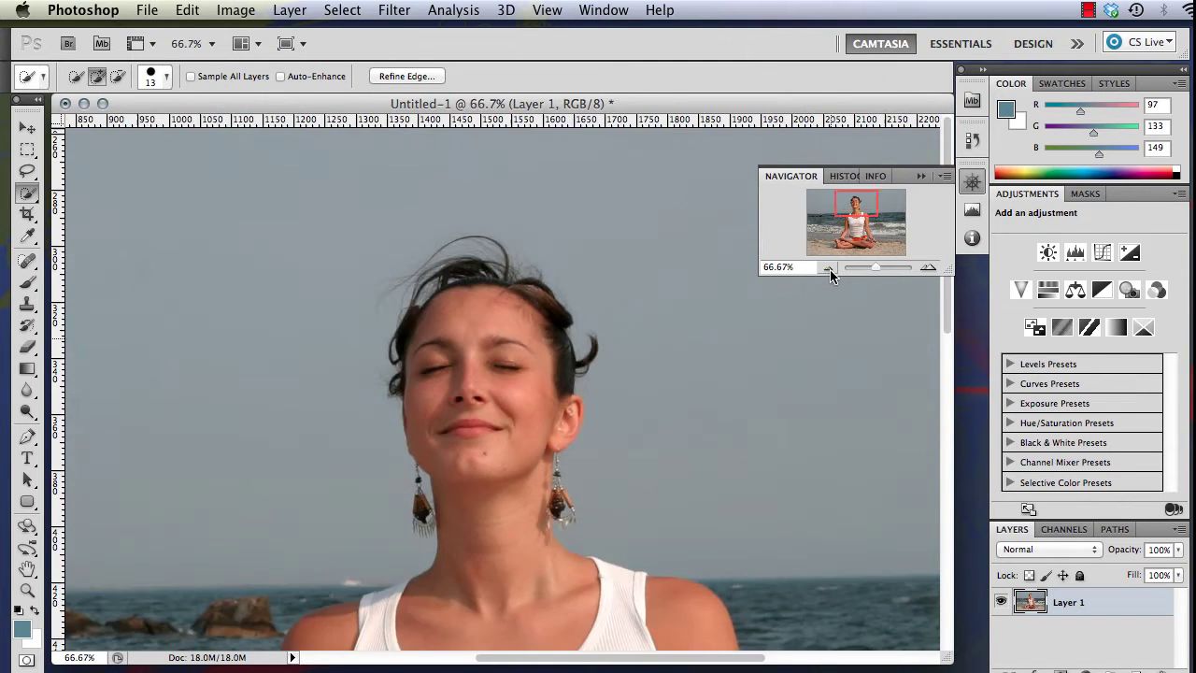
click(829, 269)
click(828, 269)
click(829, 268)
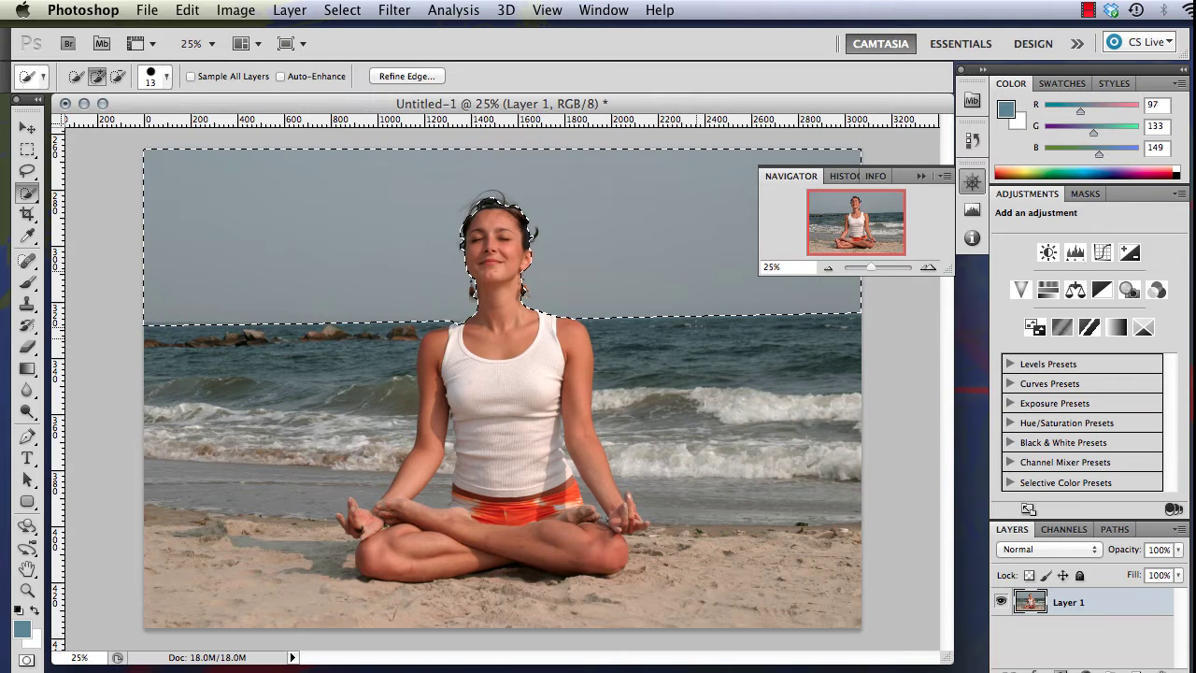
Step: Add the sea, waves and sand on both sides of and below the woman to the Quick Selection
click(695, 326)
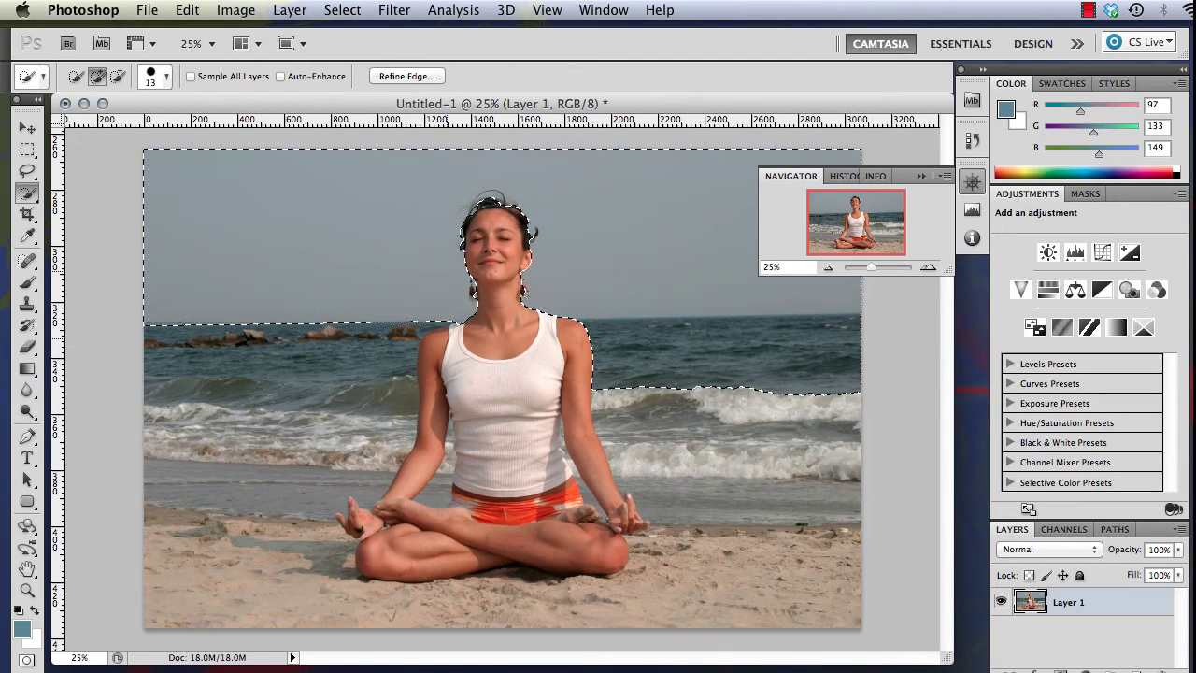
click(729, 411)
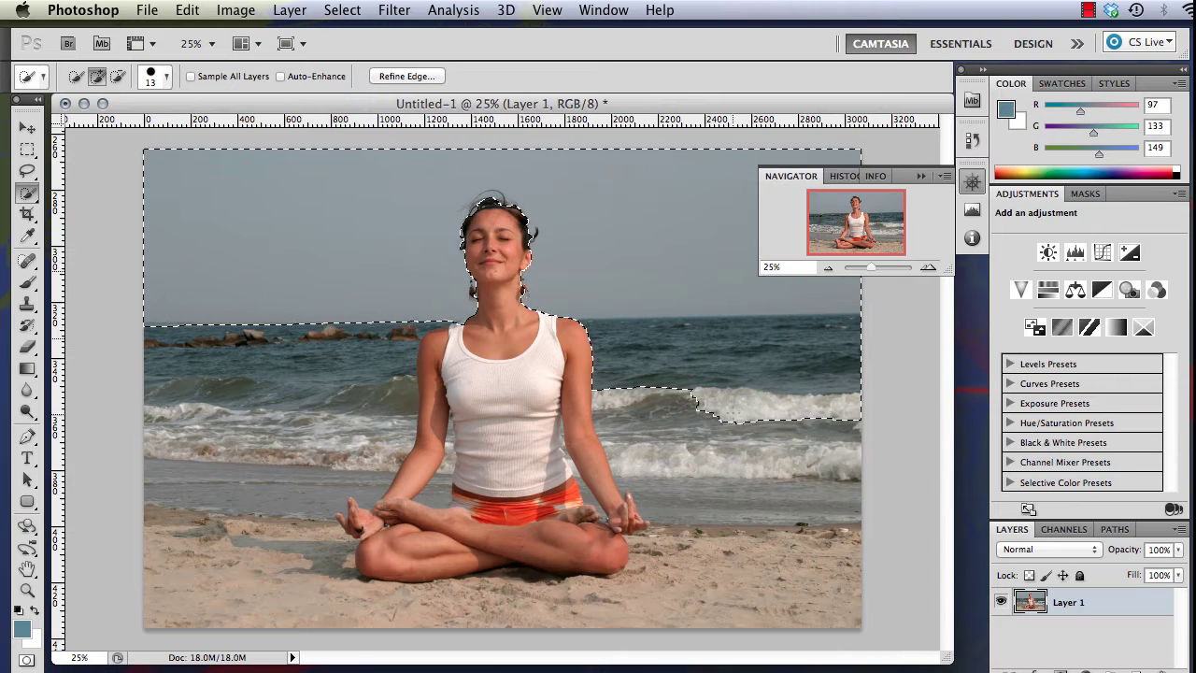
mouse_move(738, 430)
mouse_down()
mouse_move(743, 479)
mouse_move(654, 504)
mouse_up()
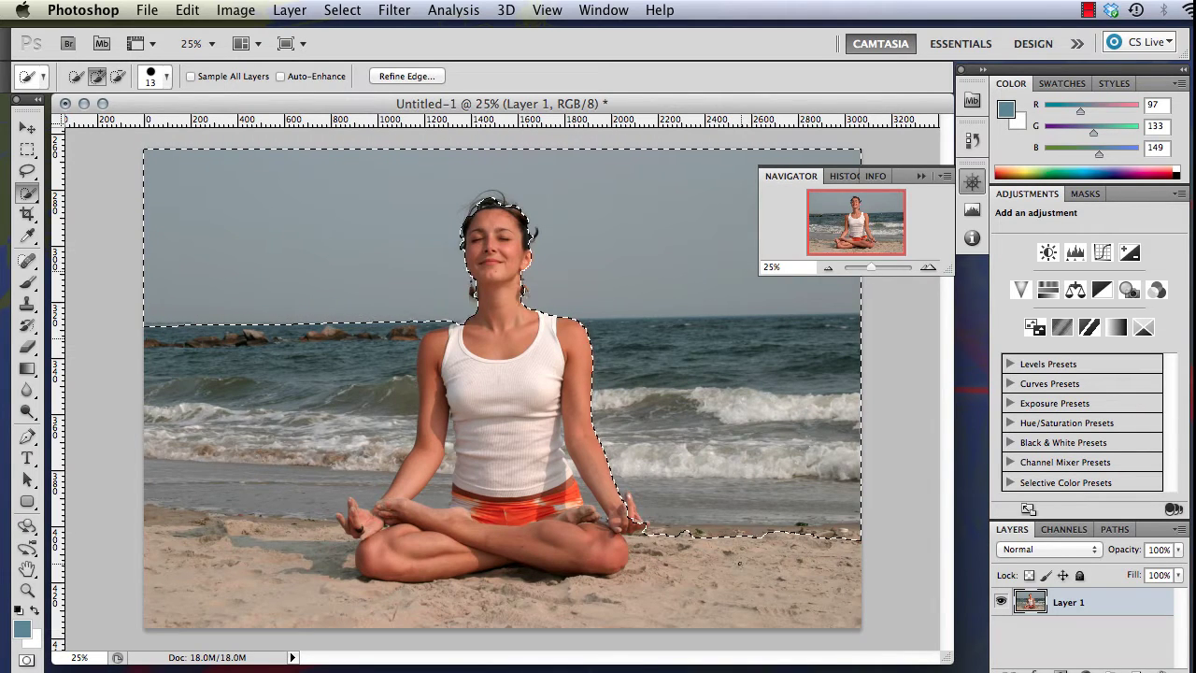
drag(822, 612, 598, 598)
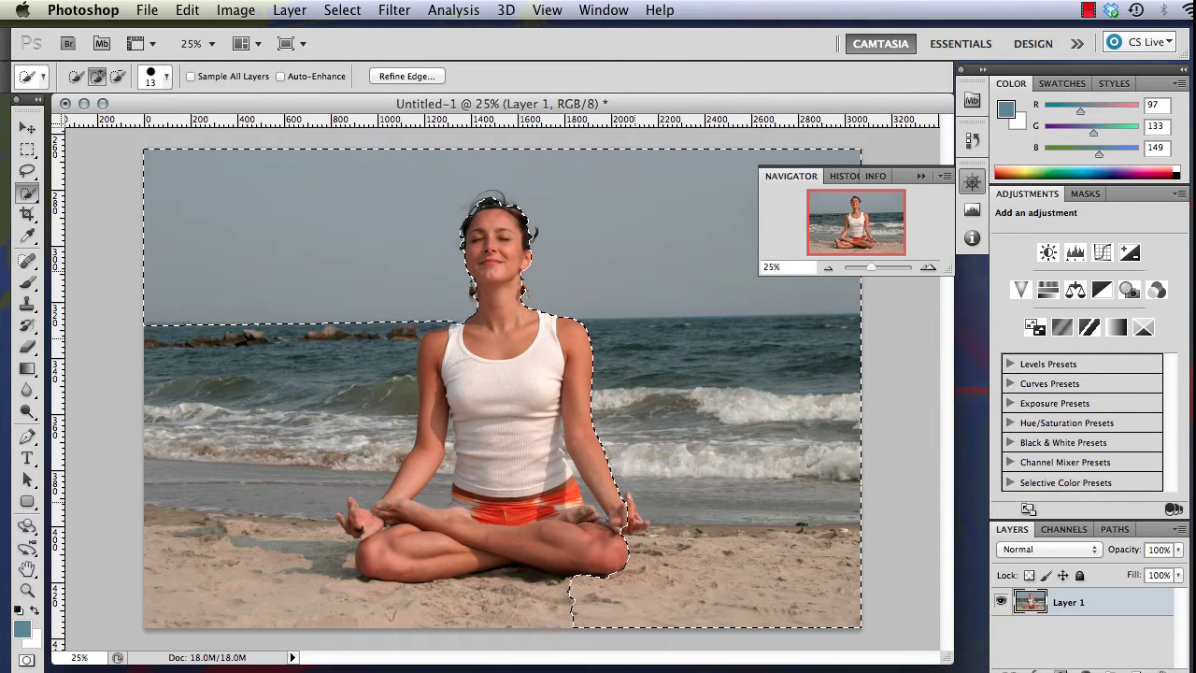
mouse_move(566, 603)
mouse_down()
mouse_move(425, 617)
mouse_move(295, 598)
mouse_move(173, 561)
mouse_move(178, 574)
mouse_move(196, 532)
mouse_move(229, 539)
mouse_move(192, 514)
mouse_move(196, 524)
mouse_move(211, 490)
mouse_move(191, 458)
mouse_move(377, 504)
mouse_move(203, 400)
mouse_move(204, 372)
mouse_up()
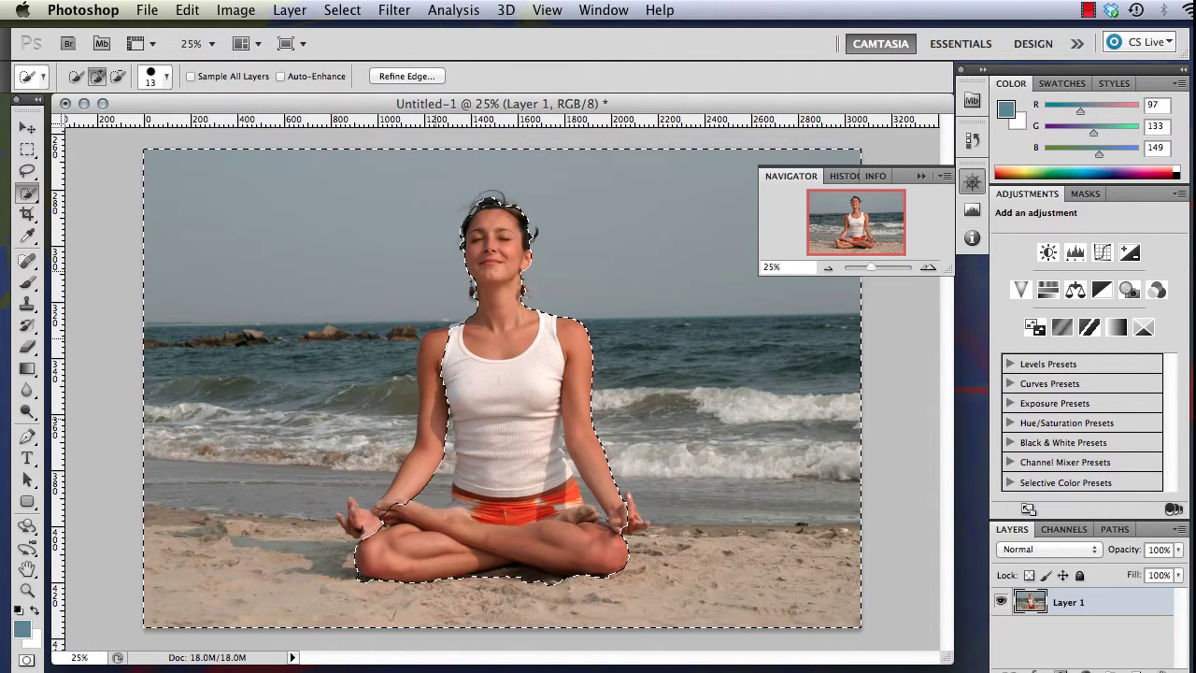
Step: Examine the selection edge along the woman's shoulder and arm on the side with the rocks
key(super+d)
click(928, 268)
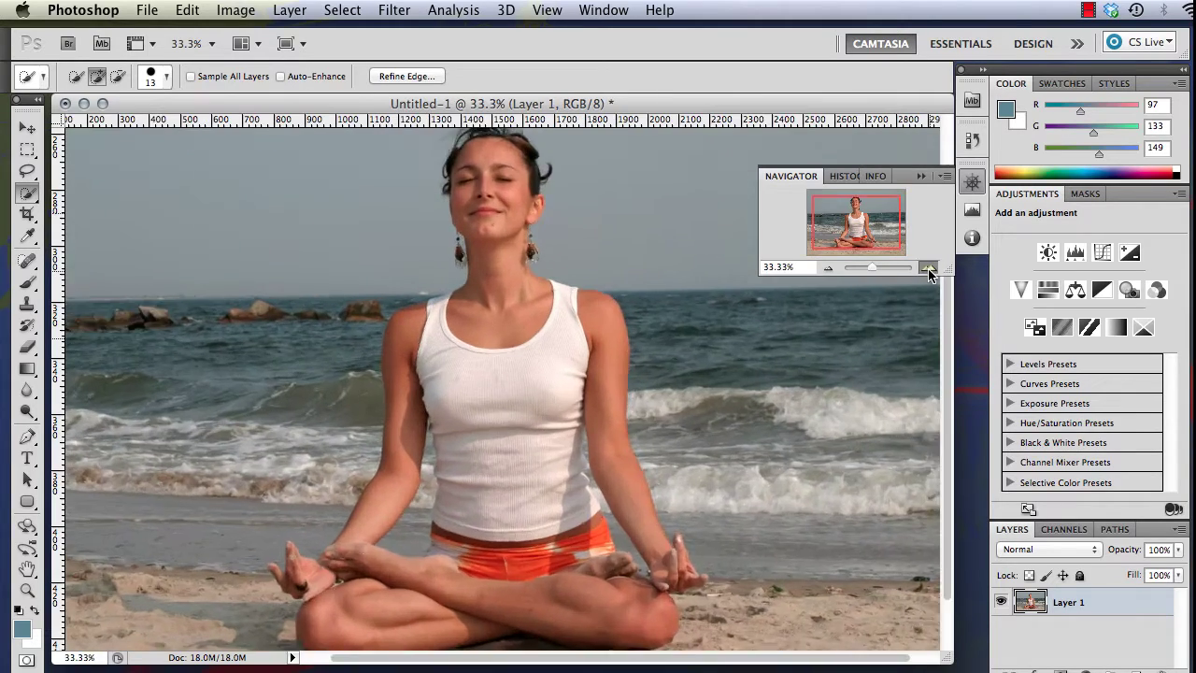
click(928, 268)
click(928, 268)
drag(856, 222, 842, 223)
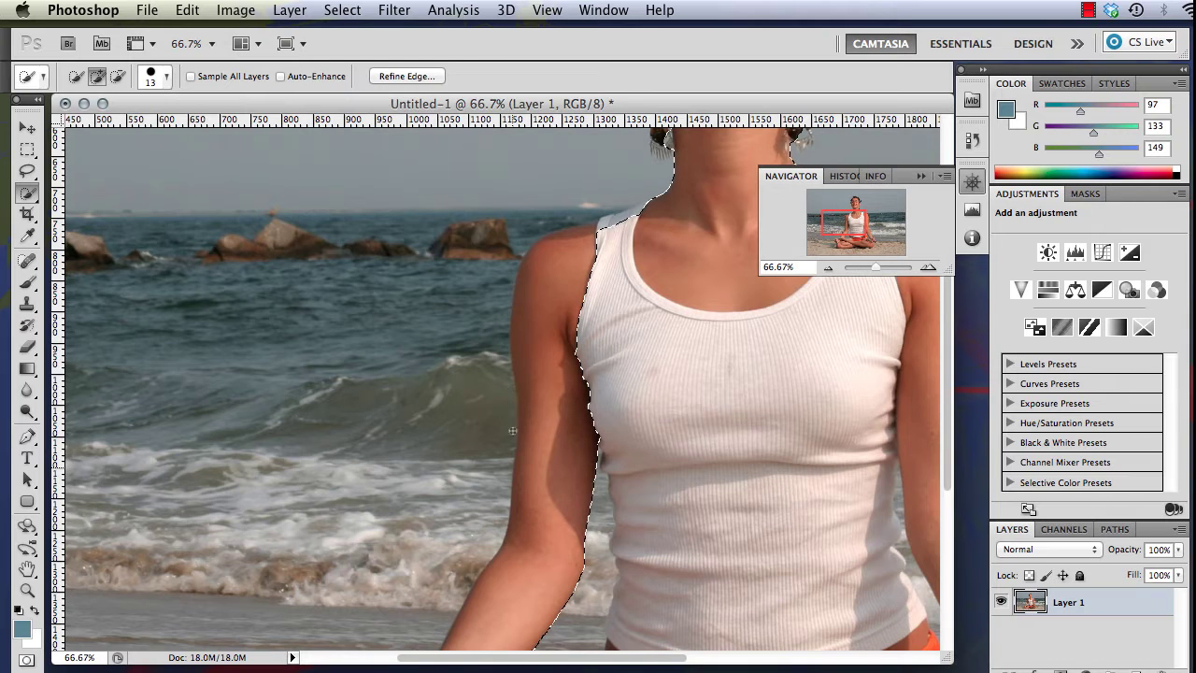
click(827, 270)
click(827, 270)
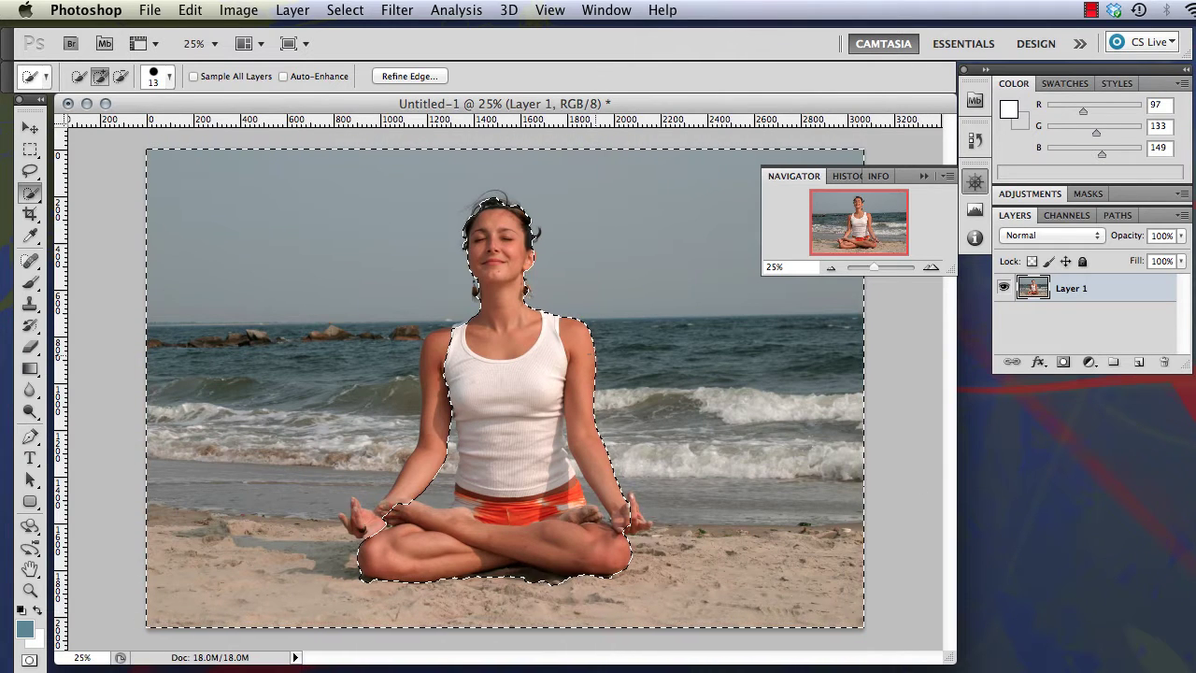
Step: Invert the selection so it covers the woman and add a layer mask from it to Layer 1
click(358, 12)
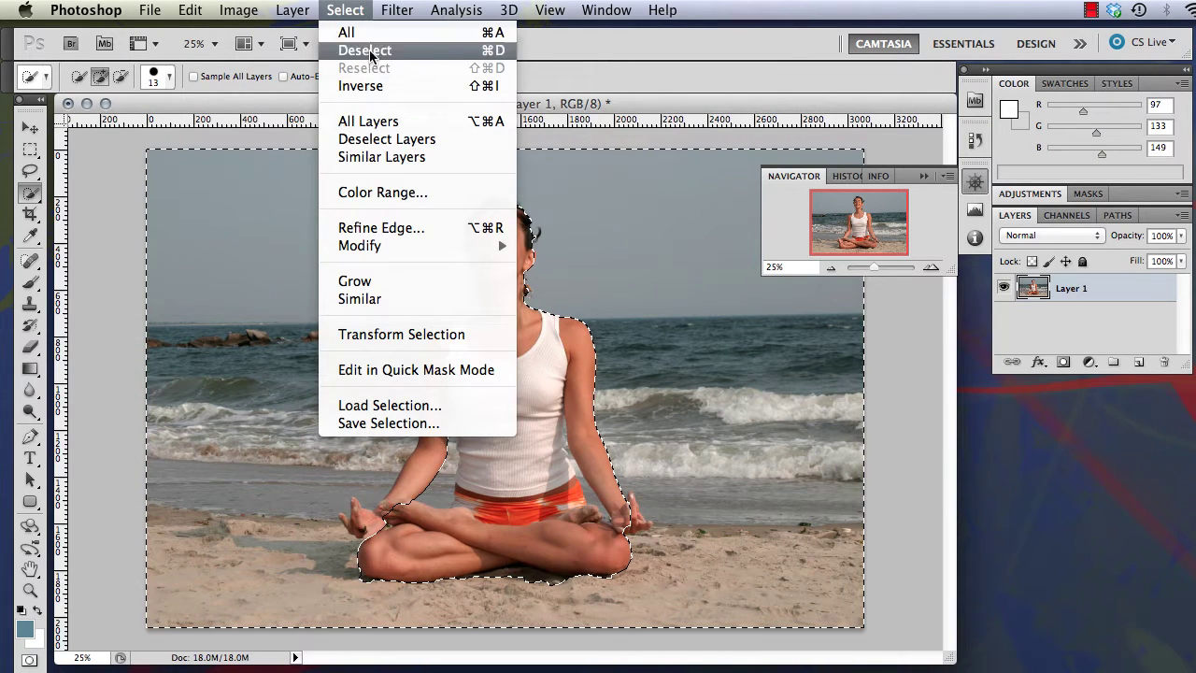
click(379, 86)
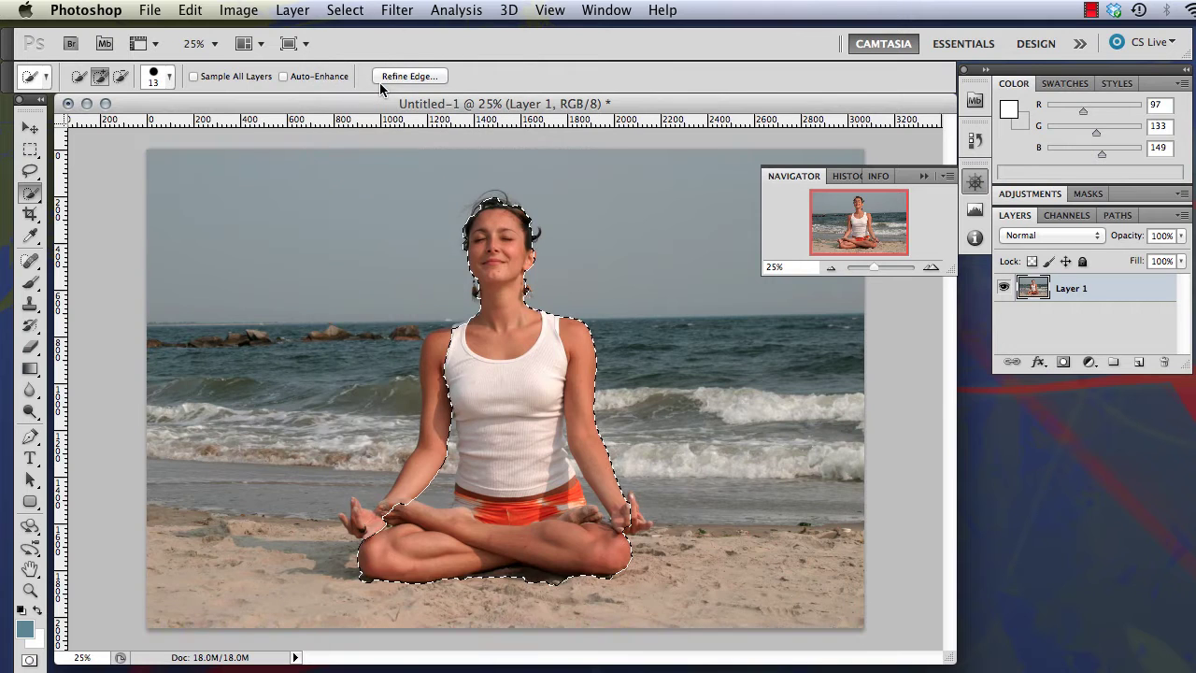
click(1062, 363)
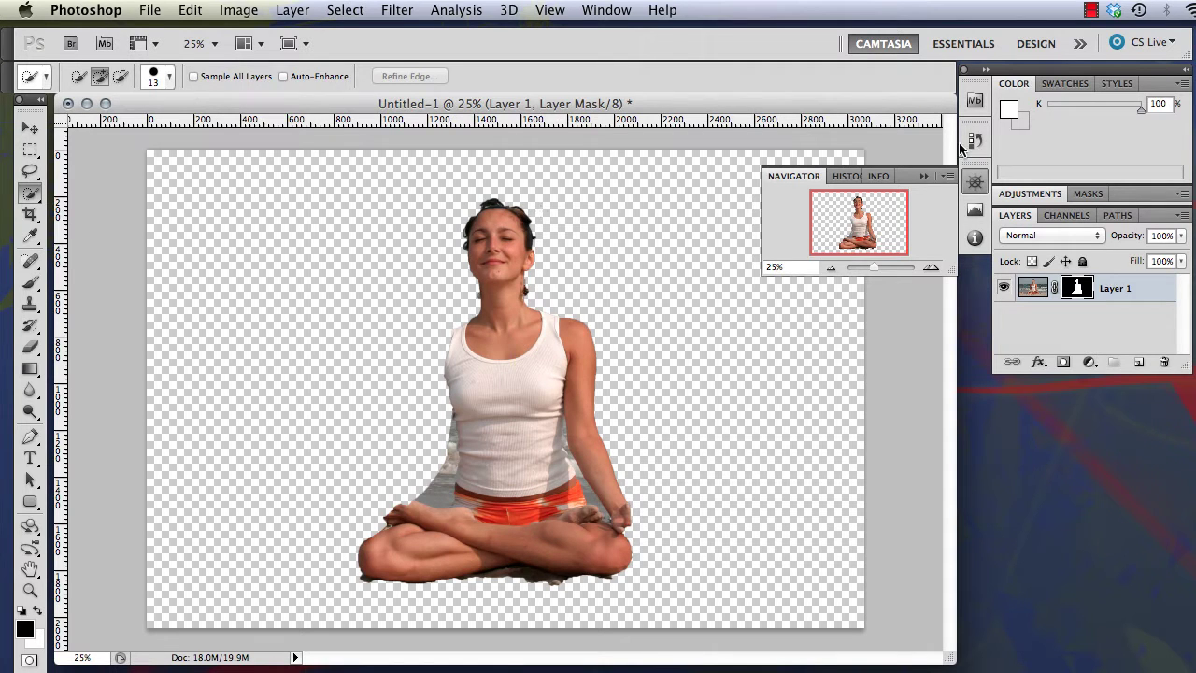
Step: Undo the layer mask on Layer 1
click(1091, 10)
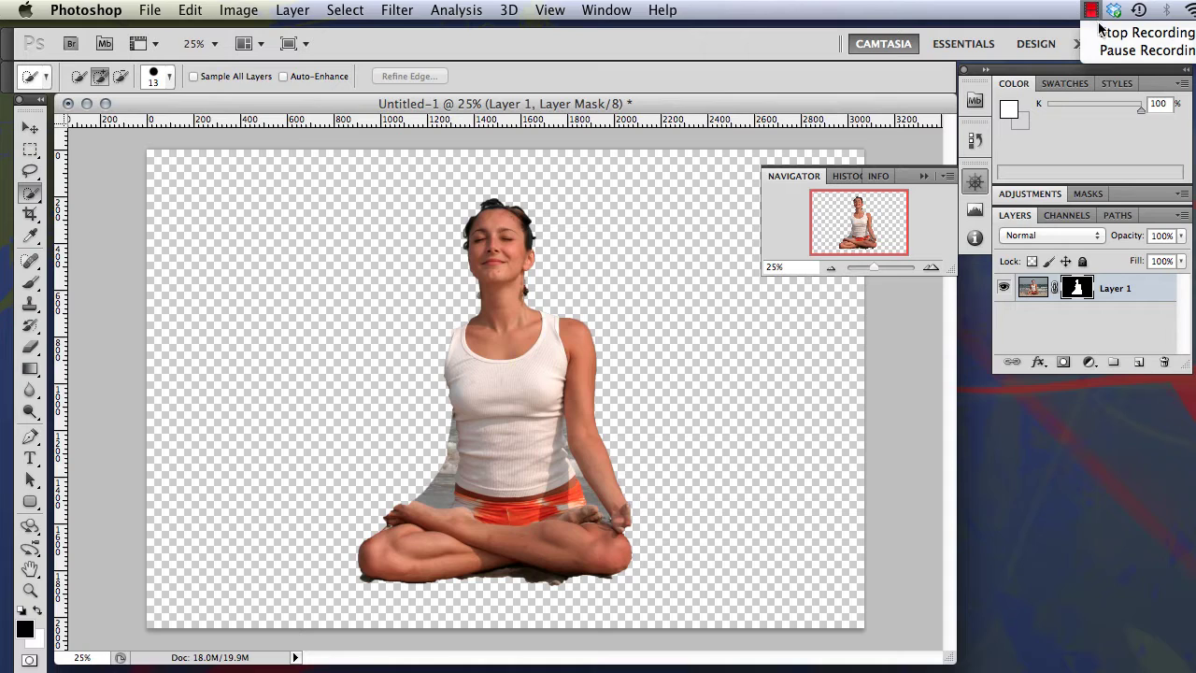
click(948, 490)
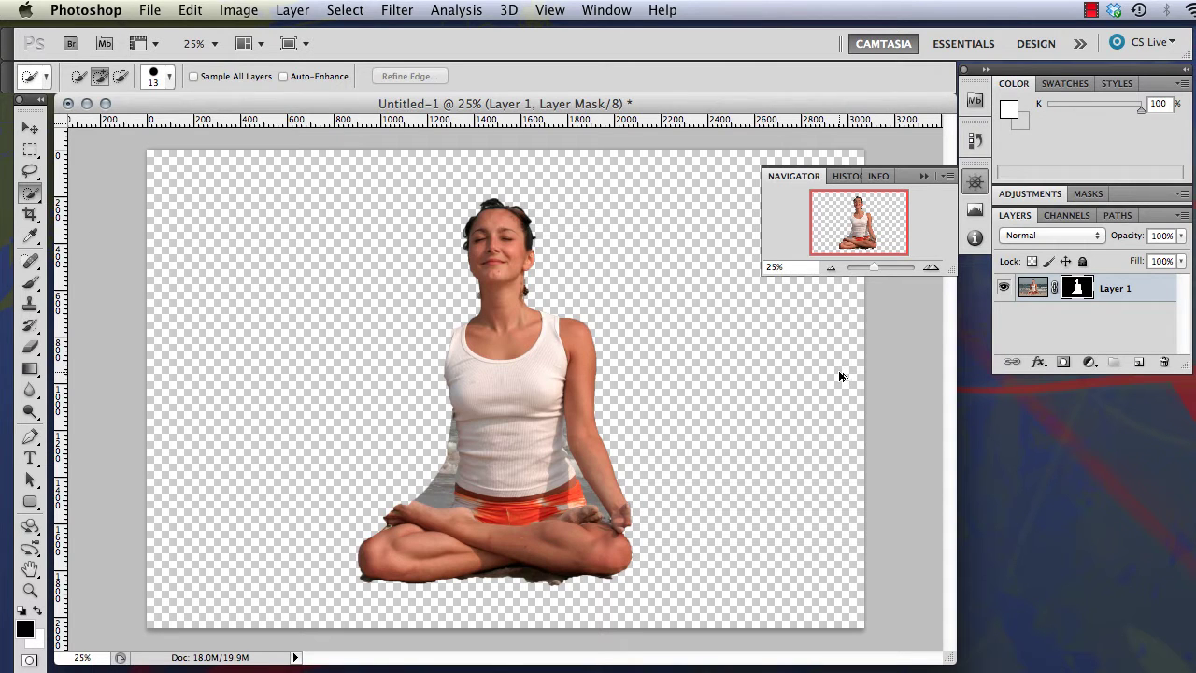
key(super+z)
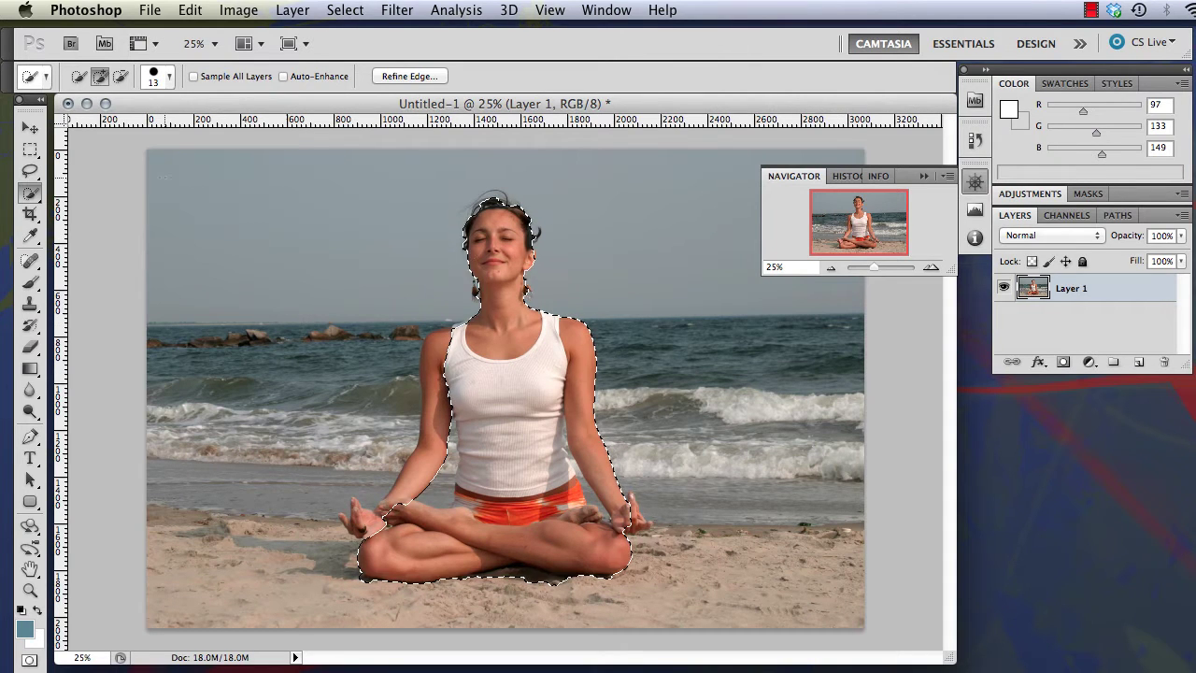
Step: Discard the current selection and select the sky with the Magic Wand tool
drag(31, 194, 120, 208)
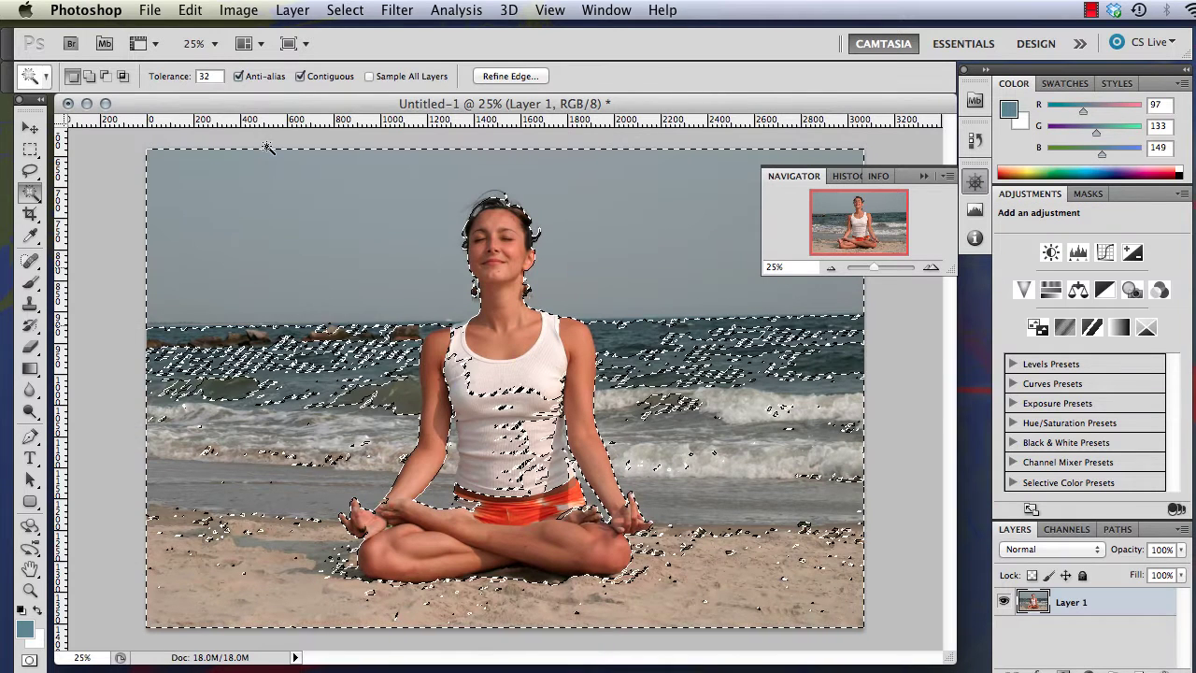
key(ctrl+d)
click(272, 209)
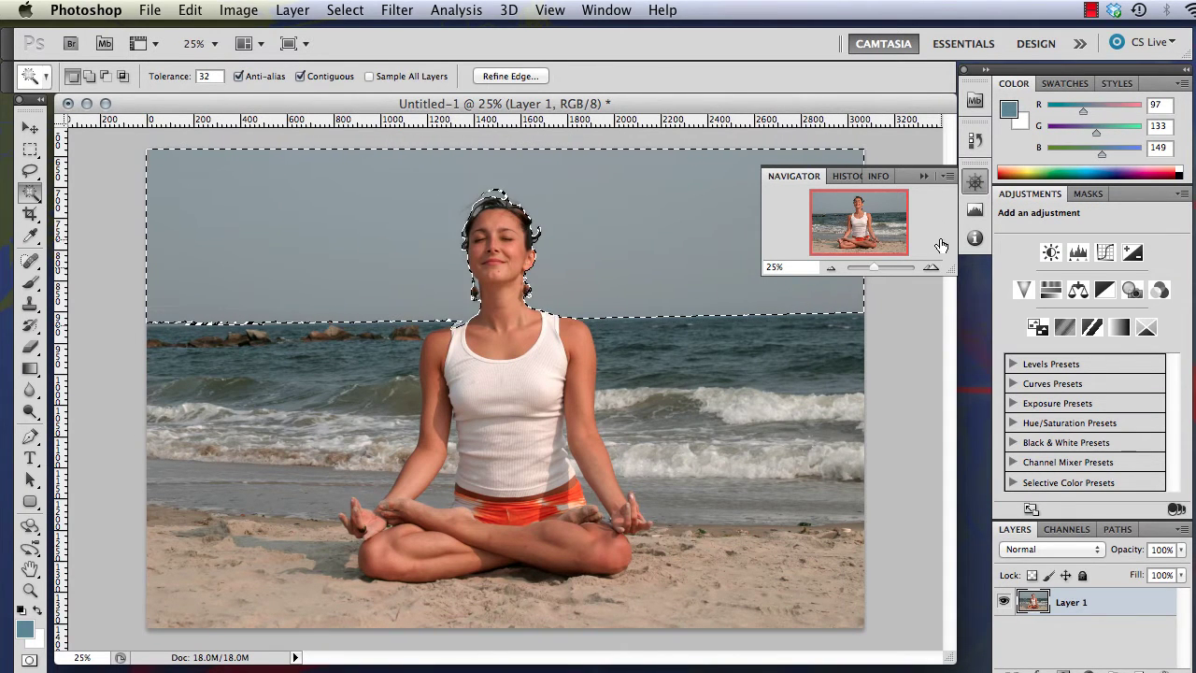
Step: Examine how closely the Magic Wand selection follows the loose strands of the woman's hair
click(933, 268)
click(934, 268)
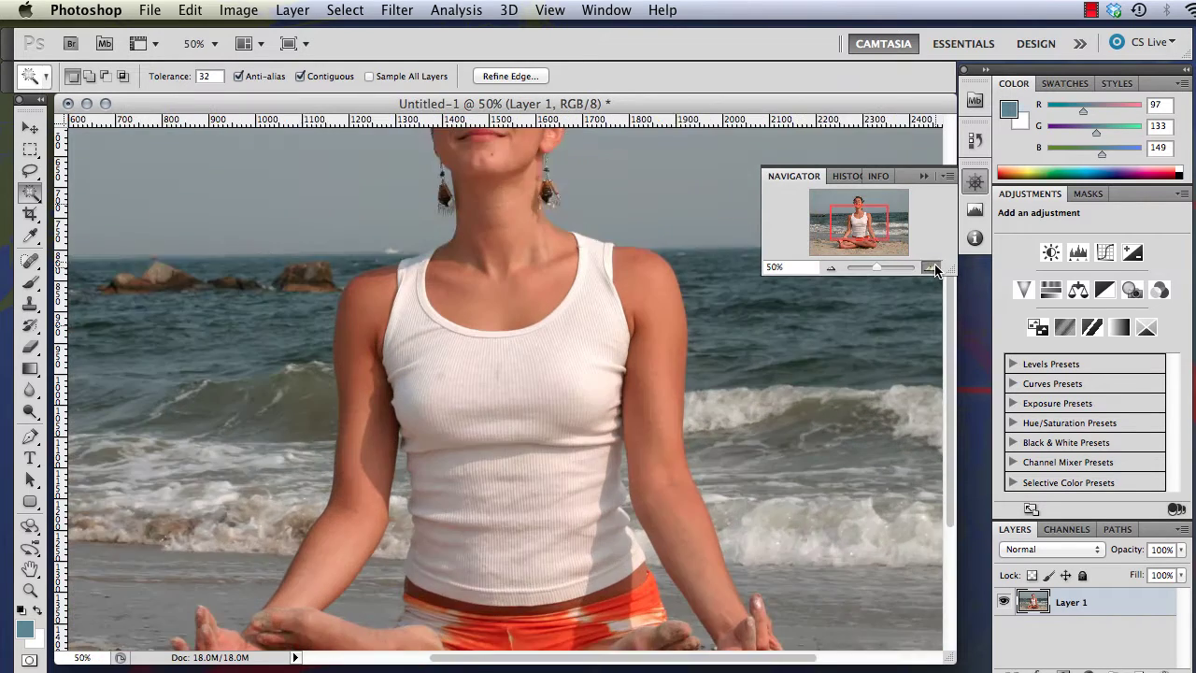
click(933, 268)
drag(870, 230, 863, 192)
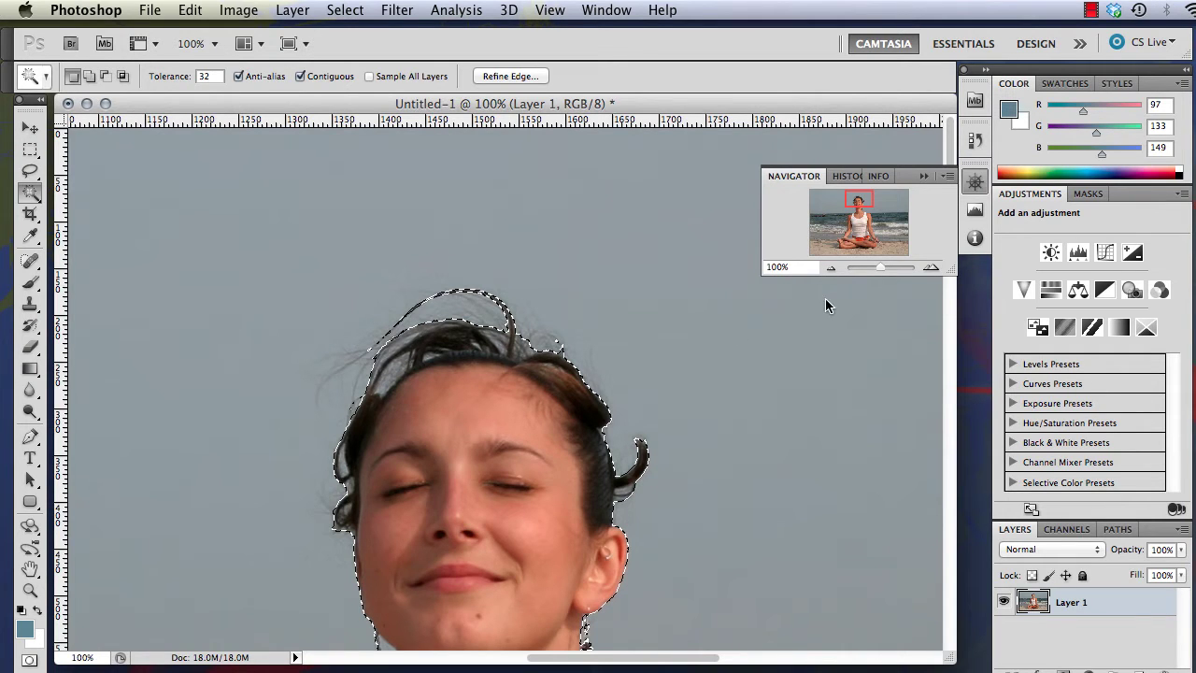
click(830, 266)
click(830, 266)
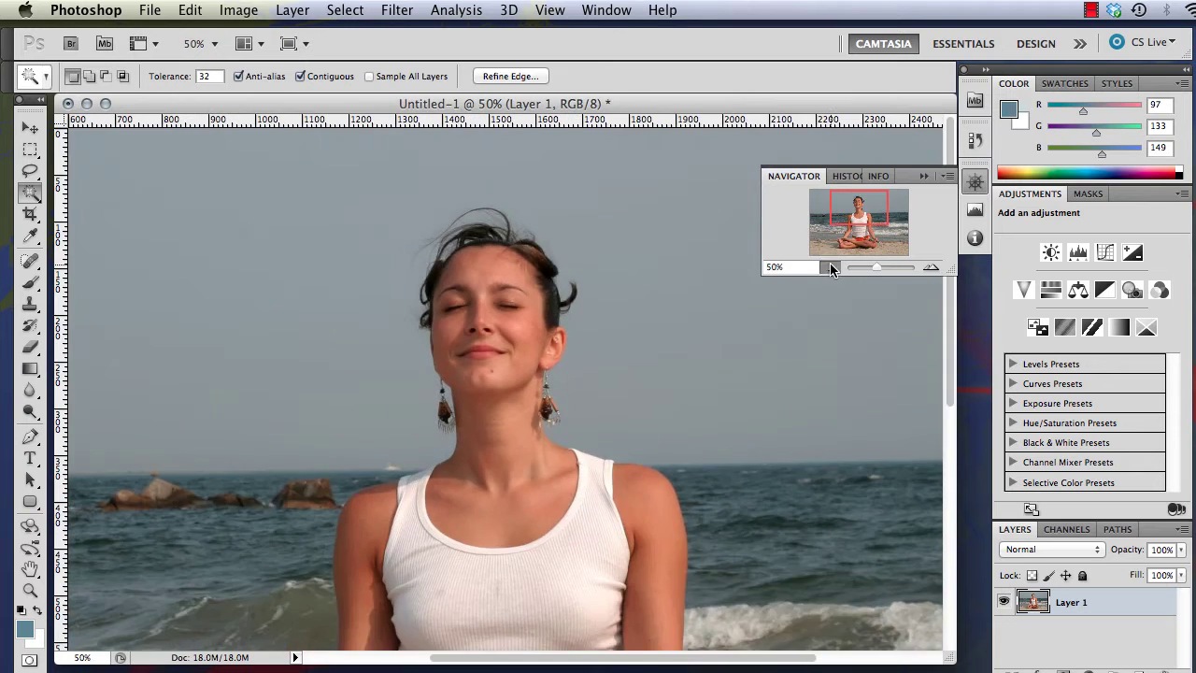
click(830, 265)
click(830, 267)
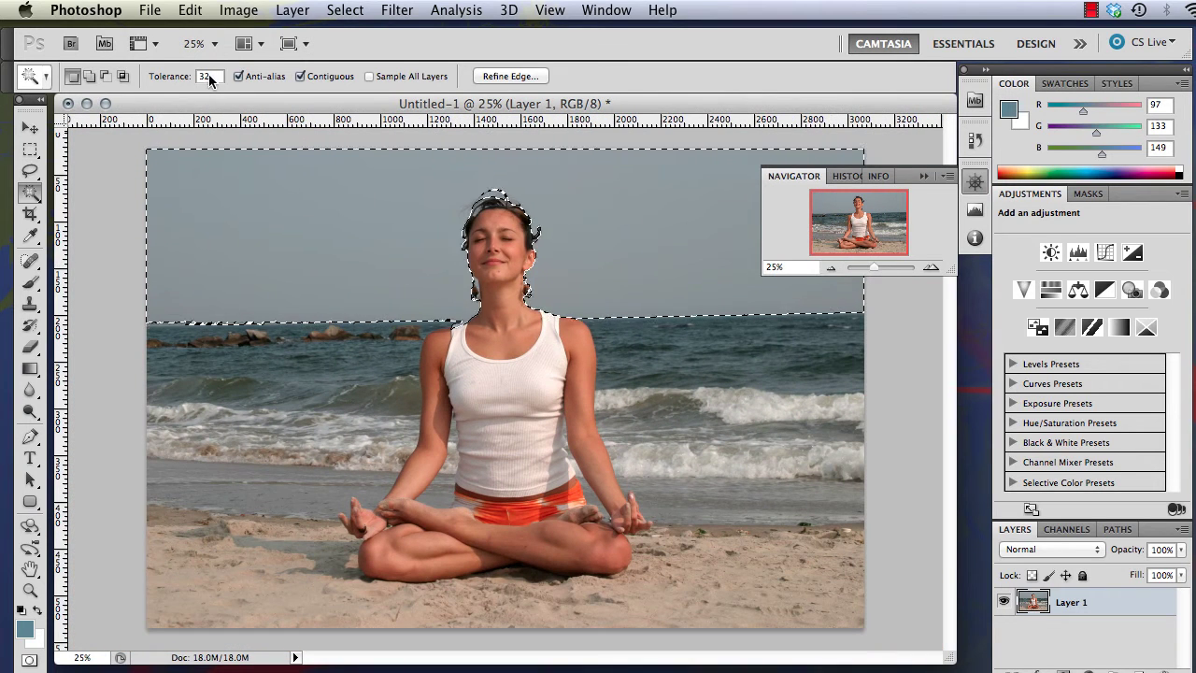
Step: Turn off Contiguous for the Magic Wand and reselect the sky color throughout the whole image
click(299, 76)
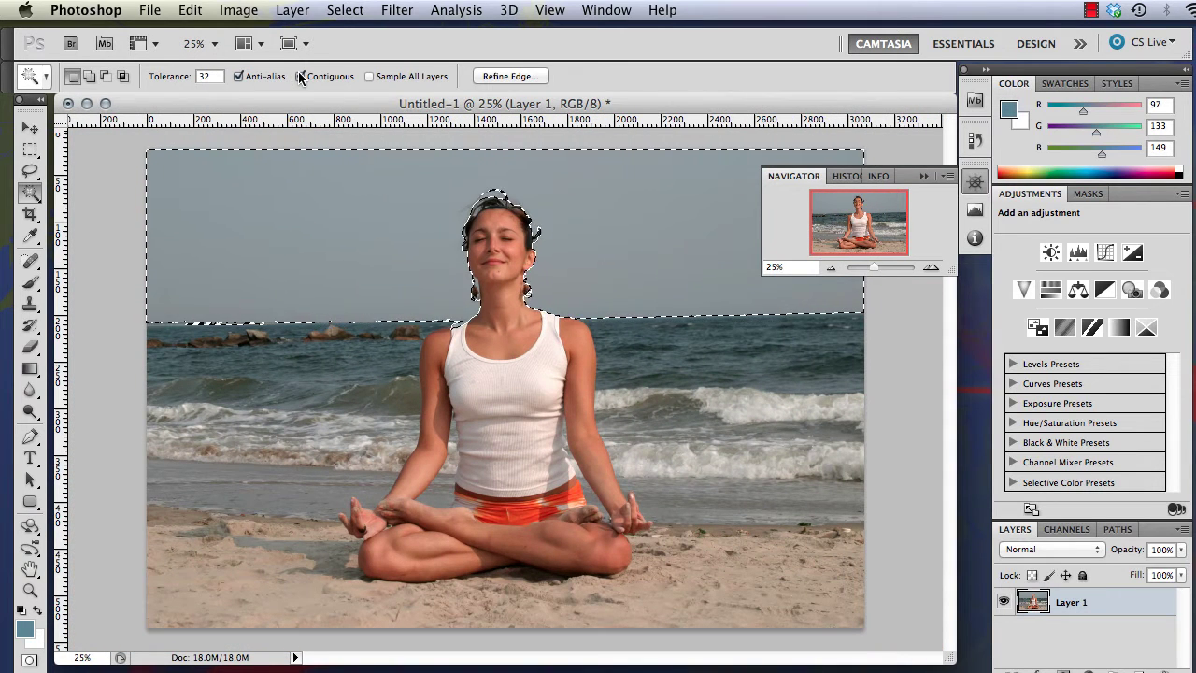
click(259, 263)
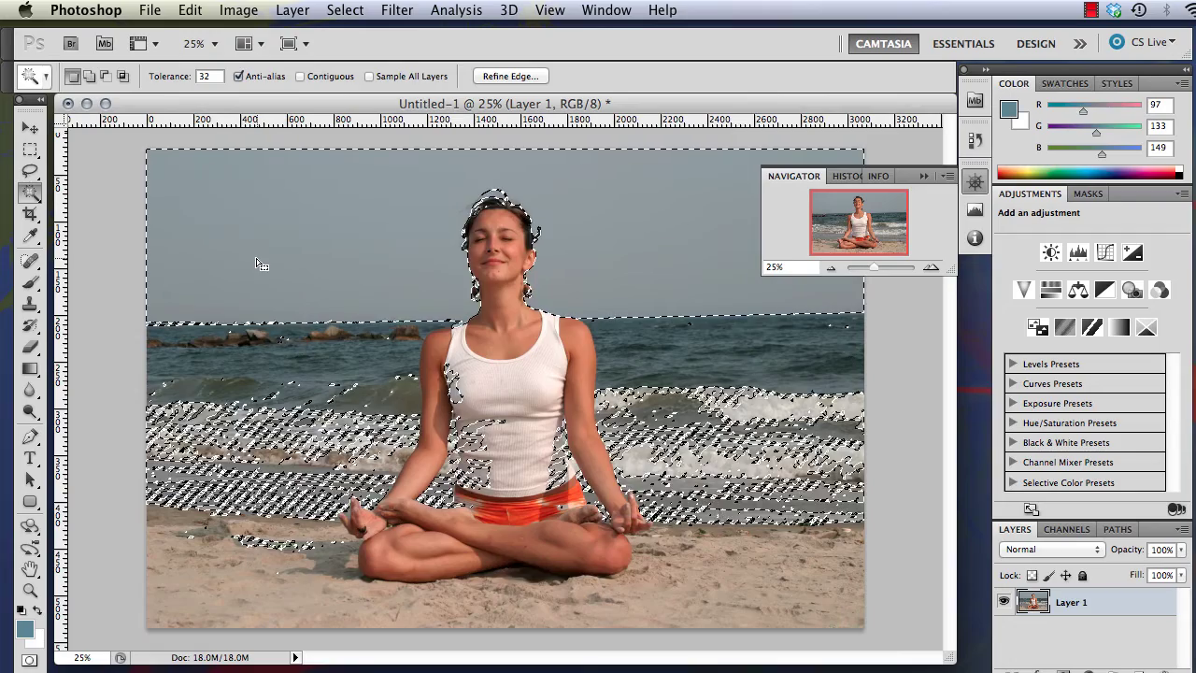
Step: Examine the non-contiguous Magic Wand selection around the woman's hair and across the whole photo
click(933, 268)
click(932, 268)
click(933, 268)
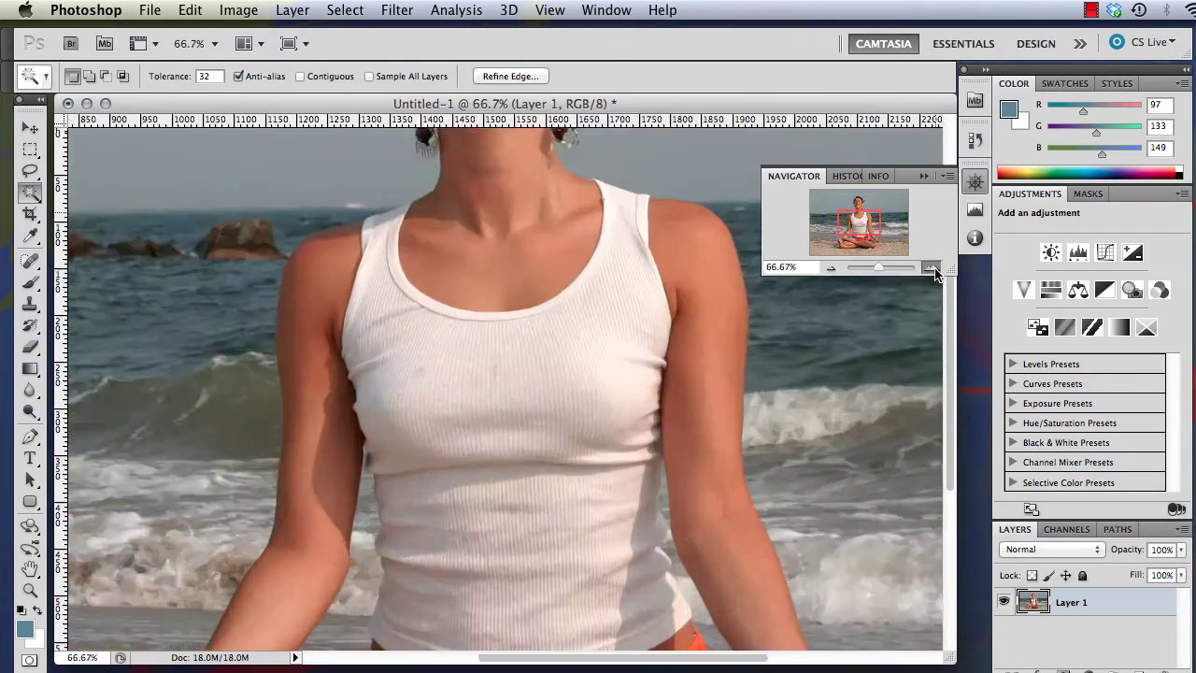
click(932, 268)
drag(879, 232, 857, 185)
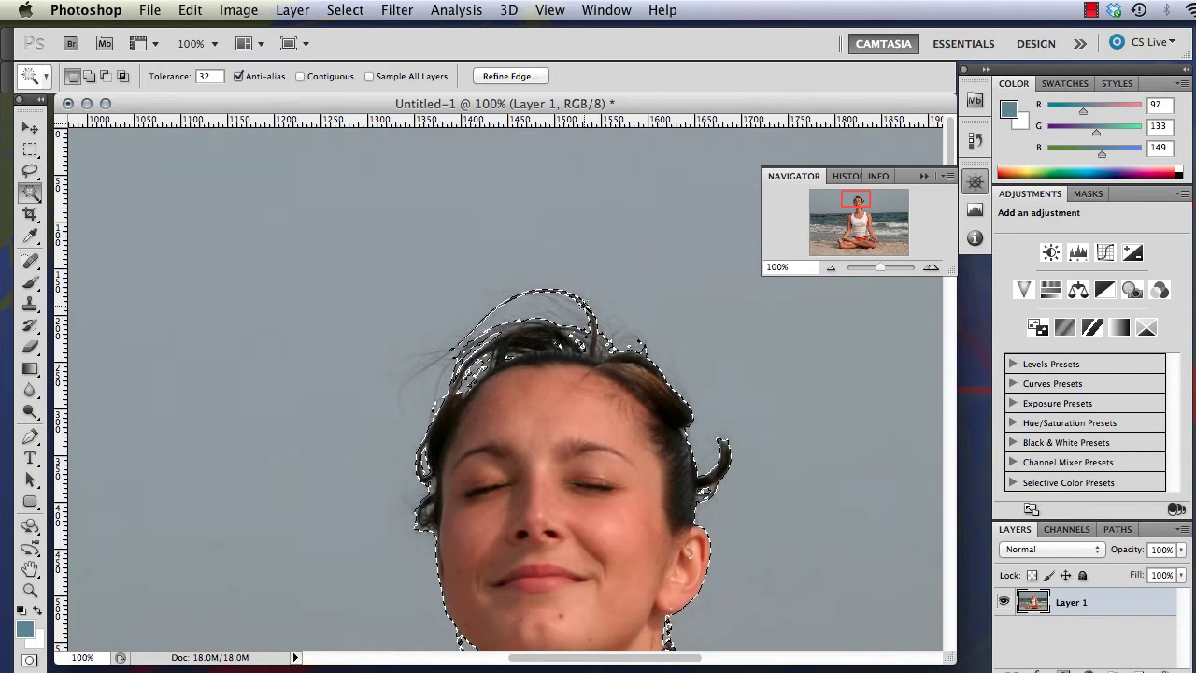
click(828, 269)
click(827, 269)
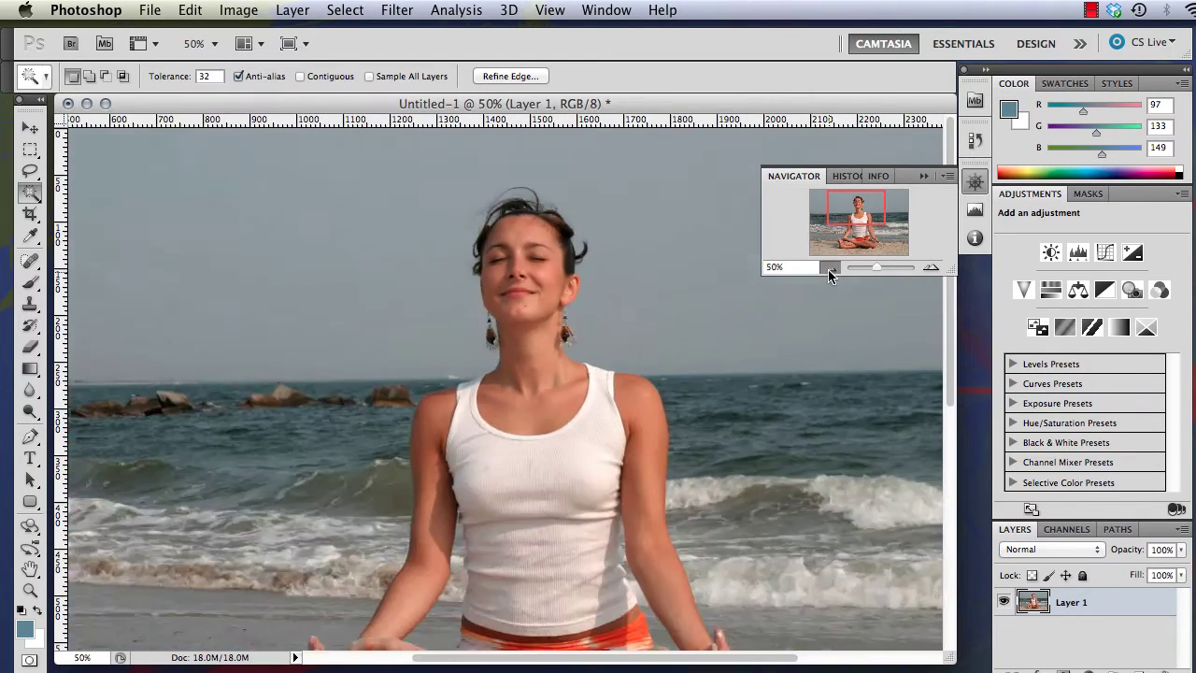
click(828, 269)
click(828, 269)
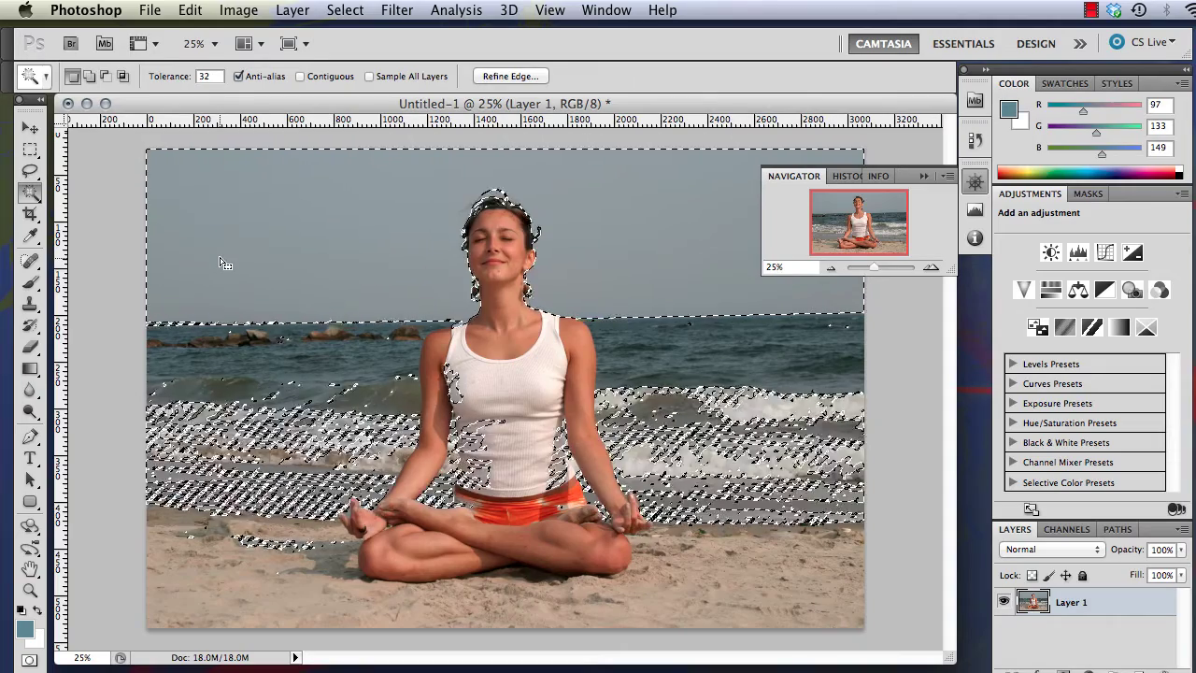
Step: Clear the selection and try a freehand Lasso selection of the background beside the woman's hair, face and neck
key(super+d)
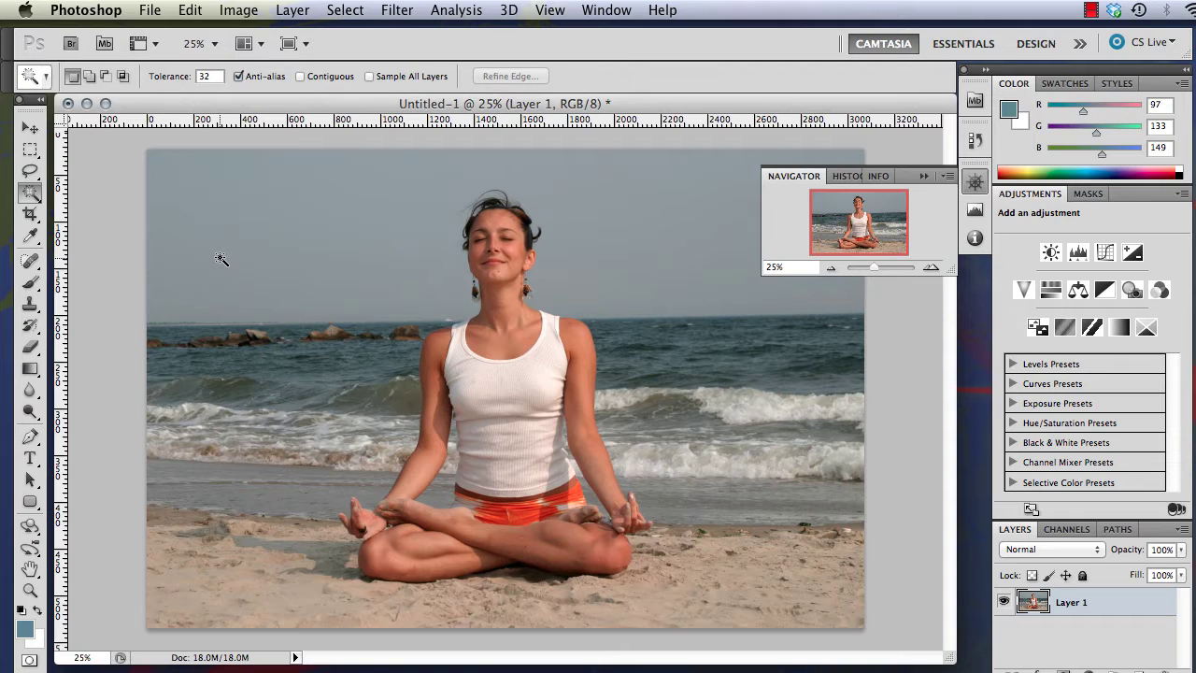
click(32, 173)
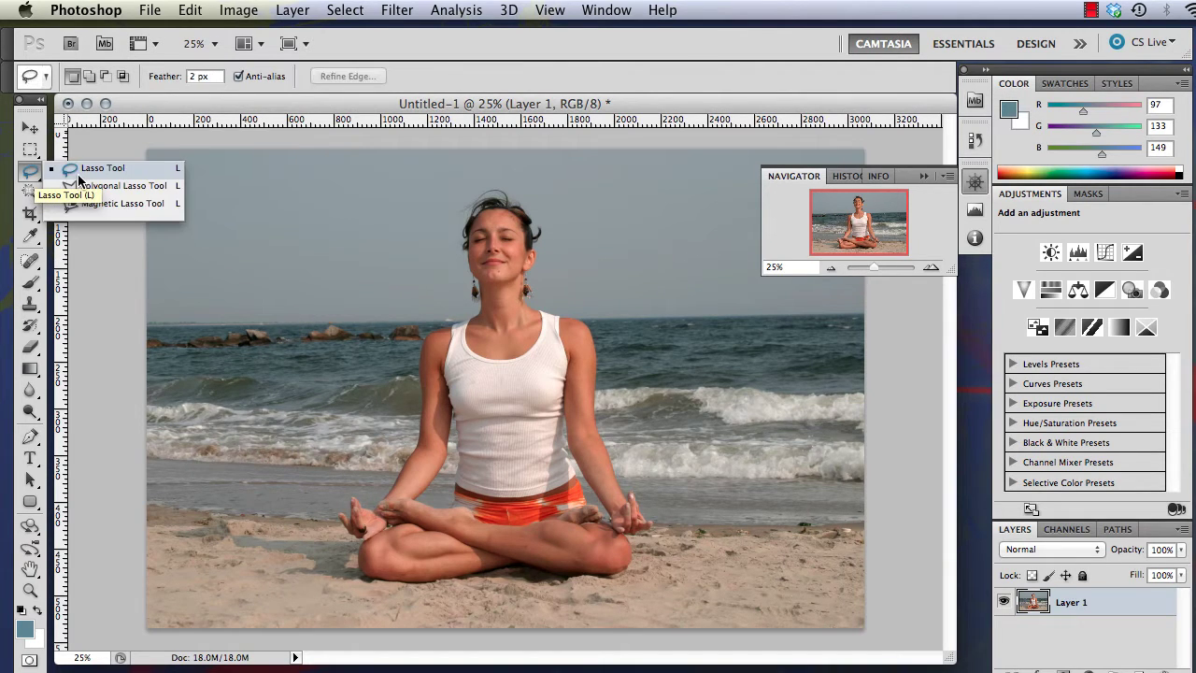
click(79, 173)
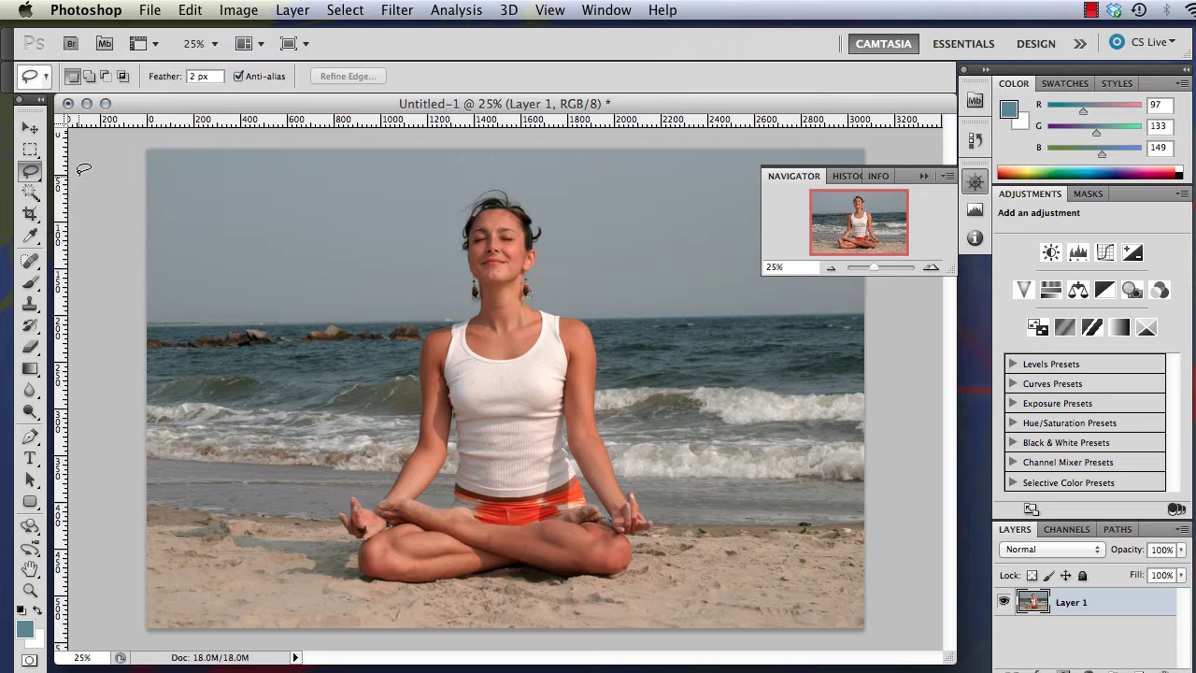
click(930, 268)
click(931, 268)
click(931, 267)
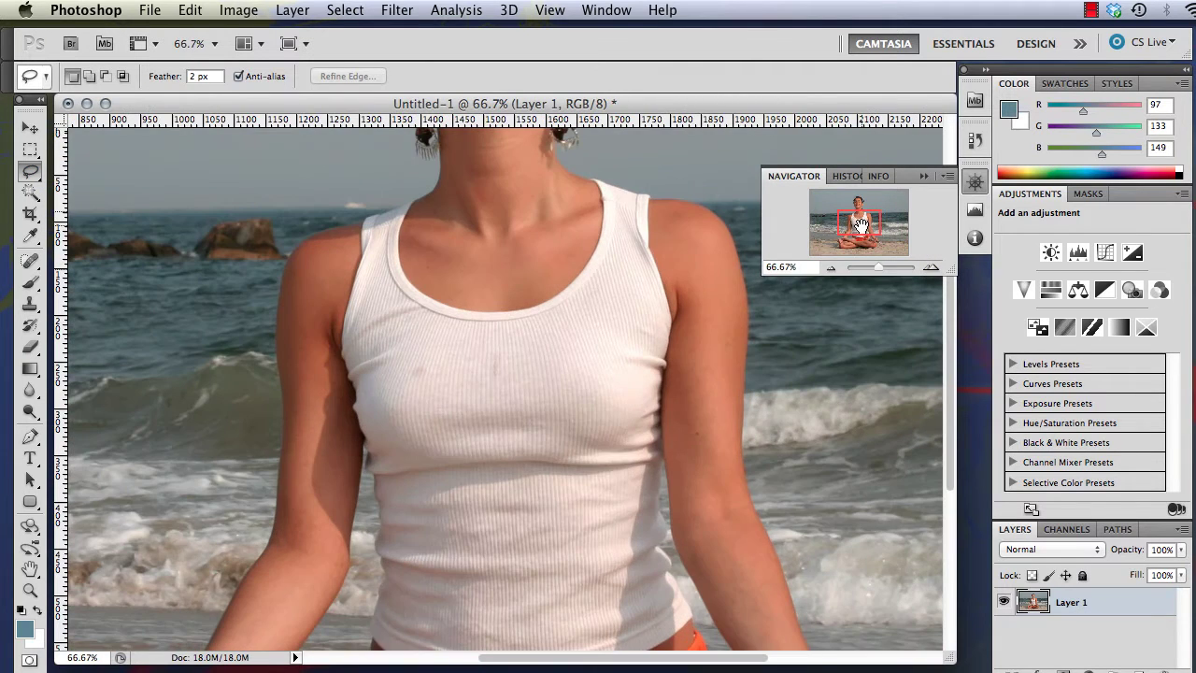
drag(861, 222, 860, 204)
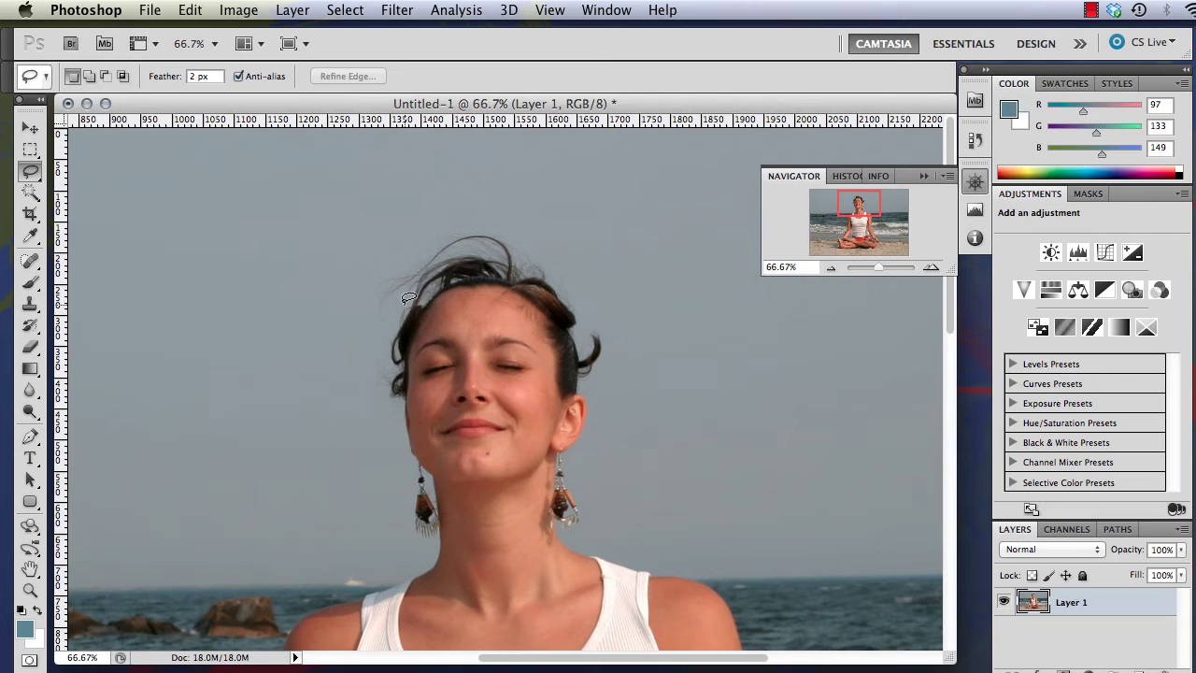
drag(409, 298, 392, 343)
mouse_move(404, 389)
mouse_down()
mouse_move(417, 486)
mouse_move(398, 577)
mouse_move(316, 604)
mouse_move(241, 583)
mouse_move(242, 393)
mouse_move(345, 312)
mouse_move(391, 308)
mouse_up()
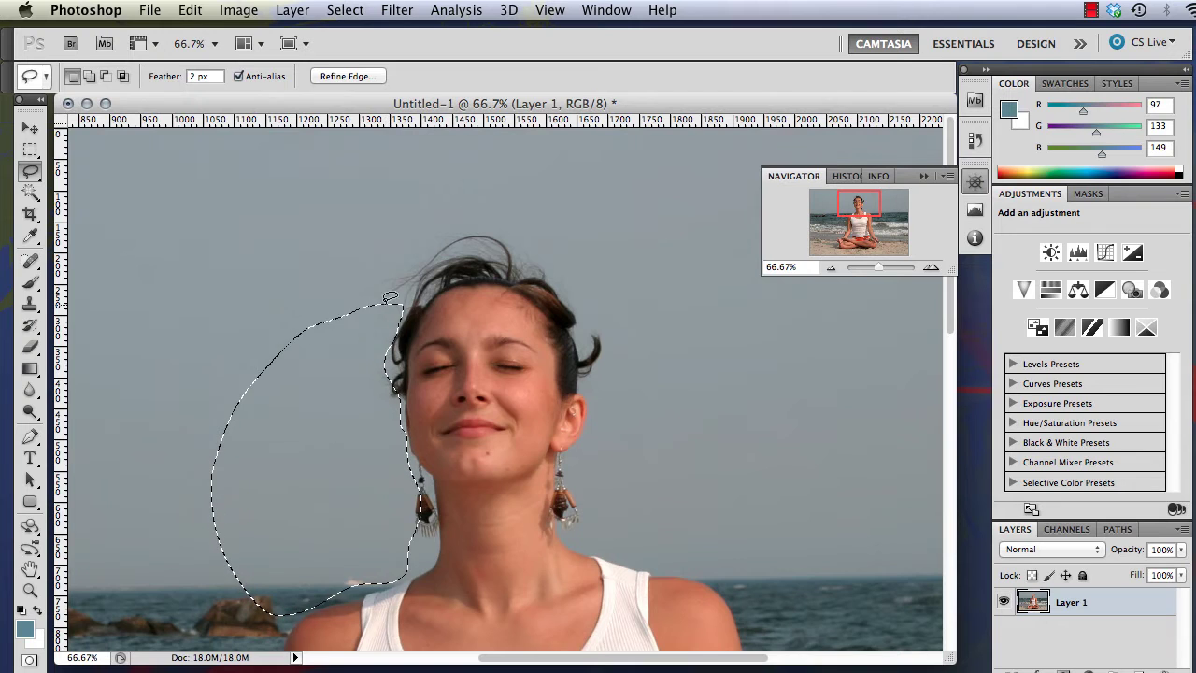
key(super+d)
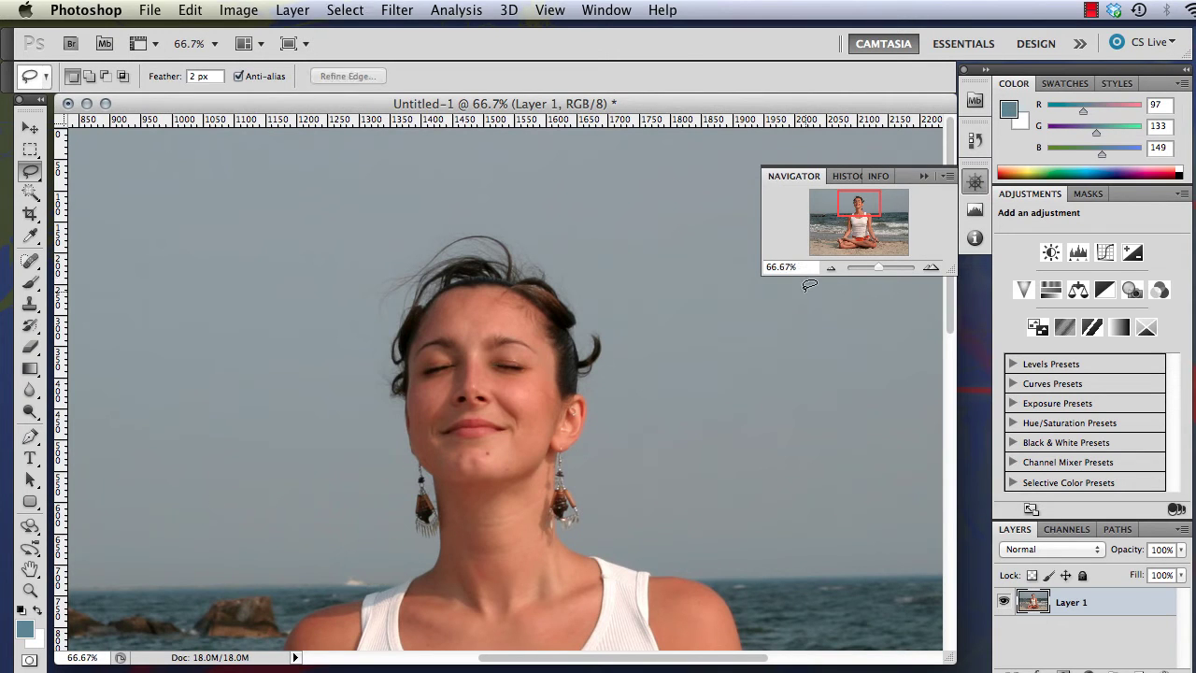
Step: Trace the woman's outline with the Magnetic Lasso tool from her shoulder strap down the arm on the image's left and around the hand
drag(865, 207, 866, 216)
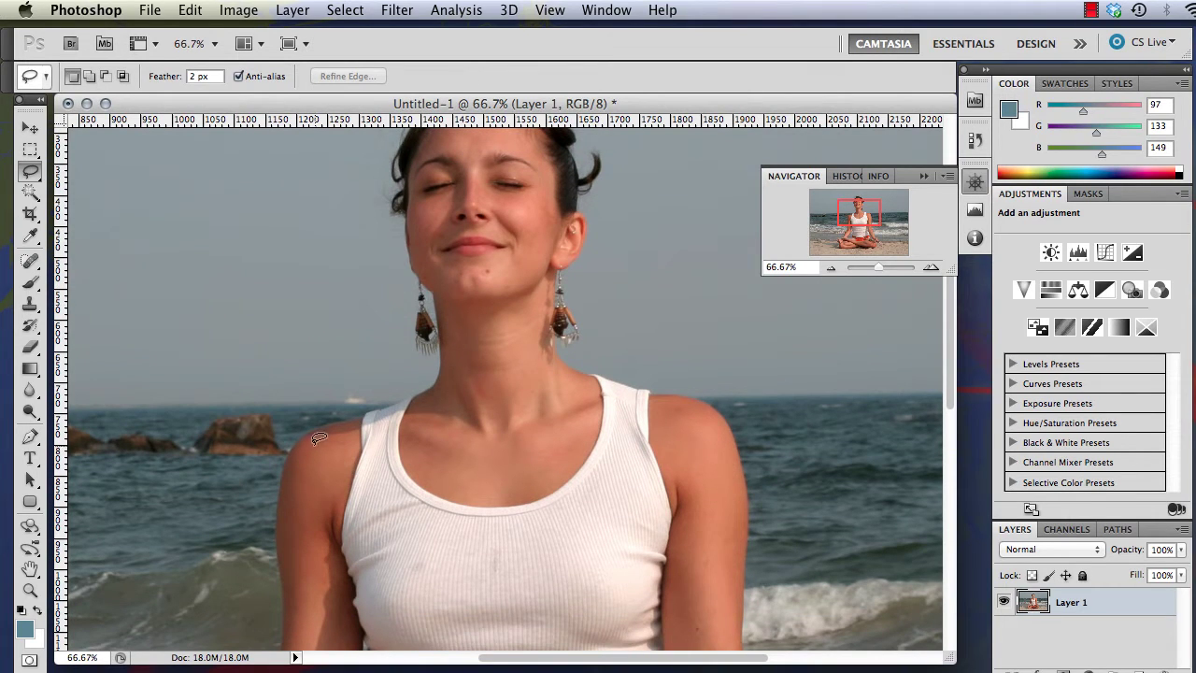
click(37, 177)
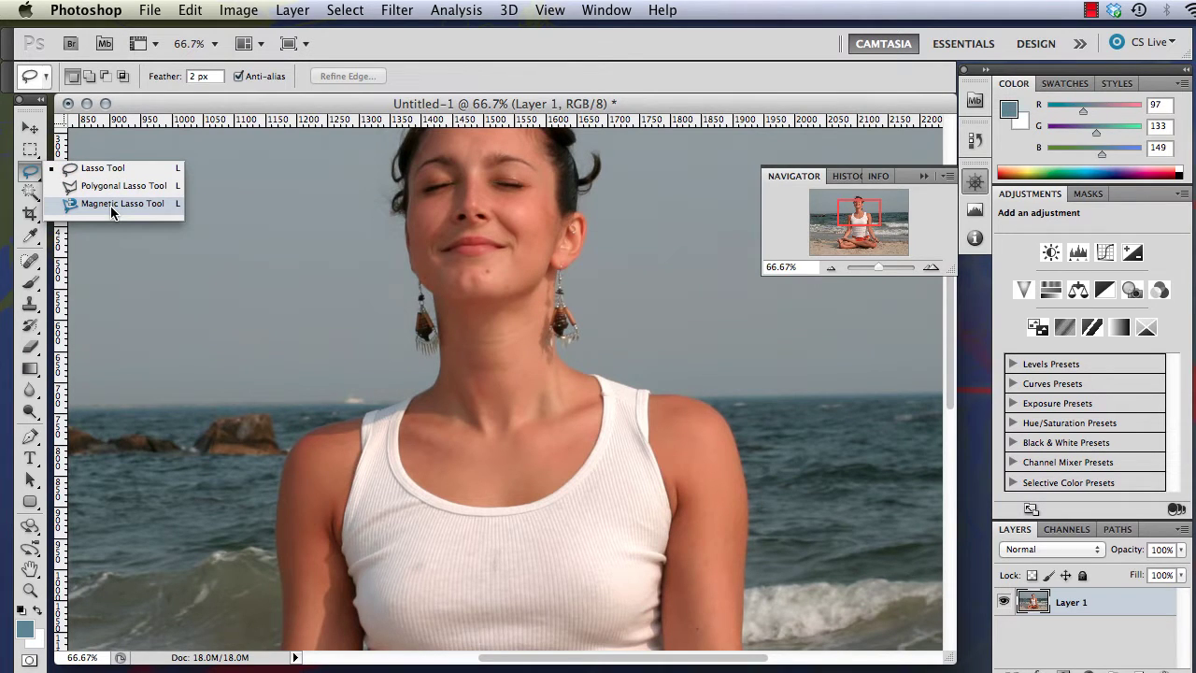
click(110, 205)
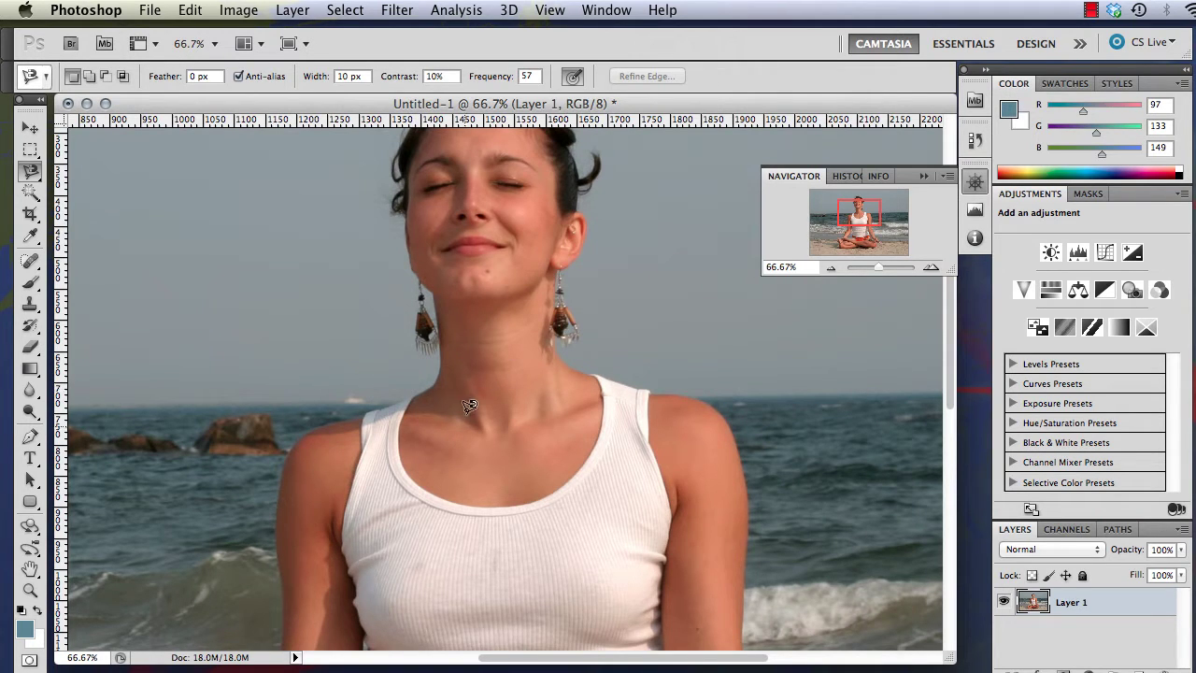
click(367, 402)
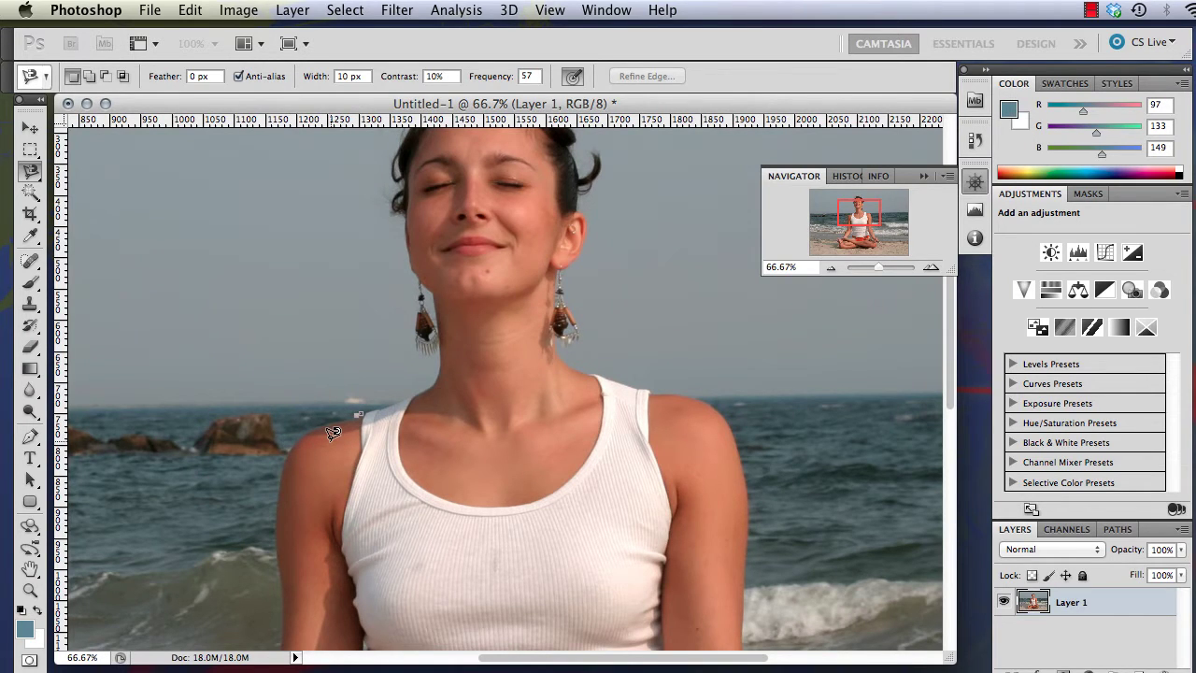
click(371, 404)
mouse_move(286, 548)
mouse_down()
mouse_move(308, 393)
mouse_move(347, 284)
mouse_up()
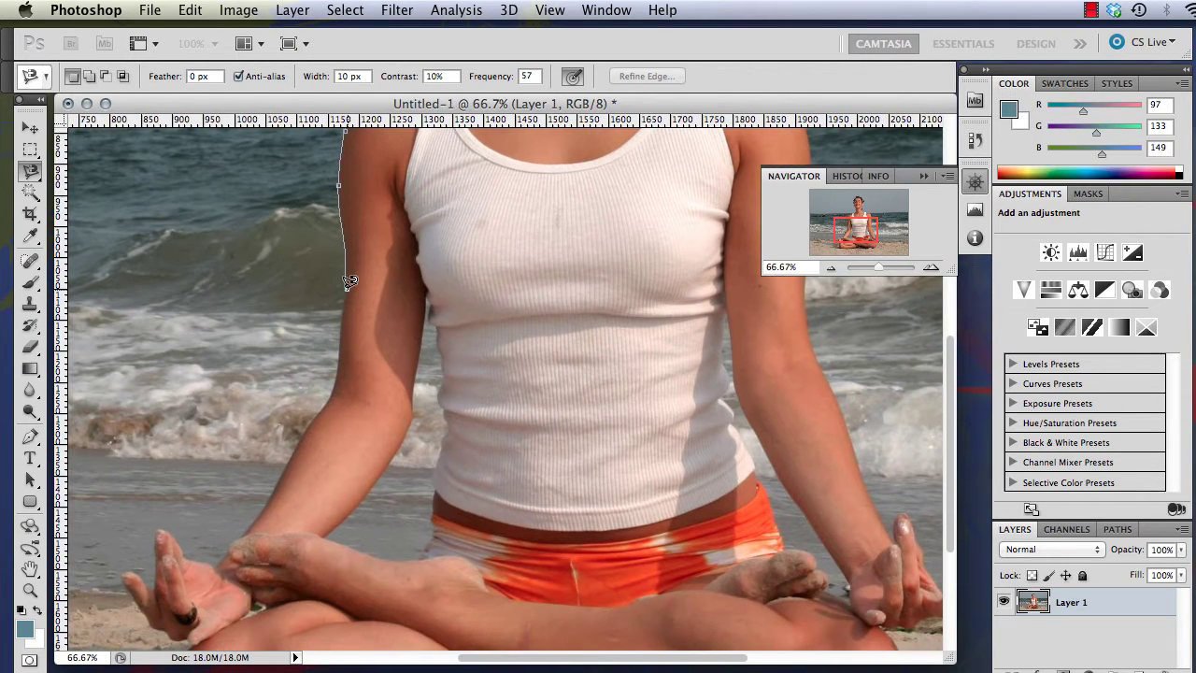
click(347, 288)
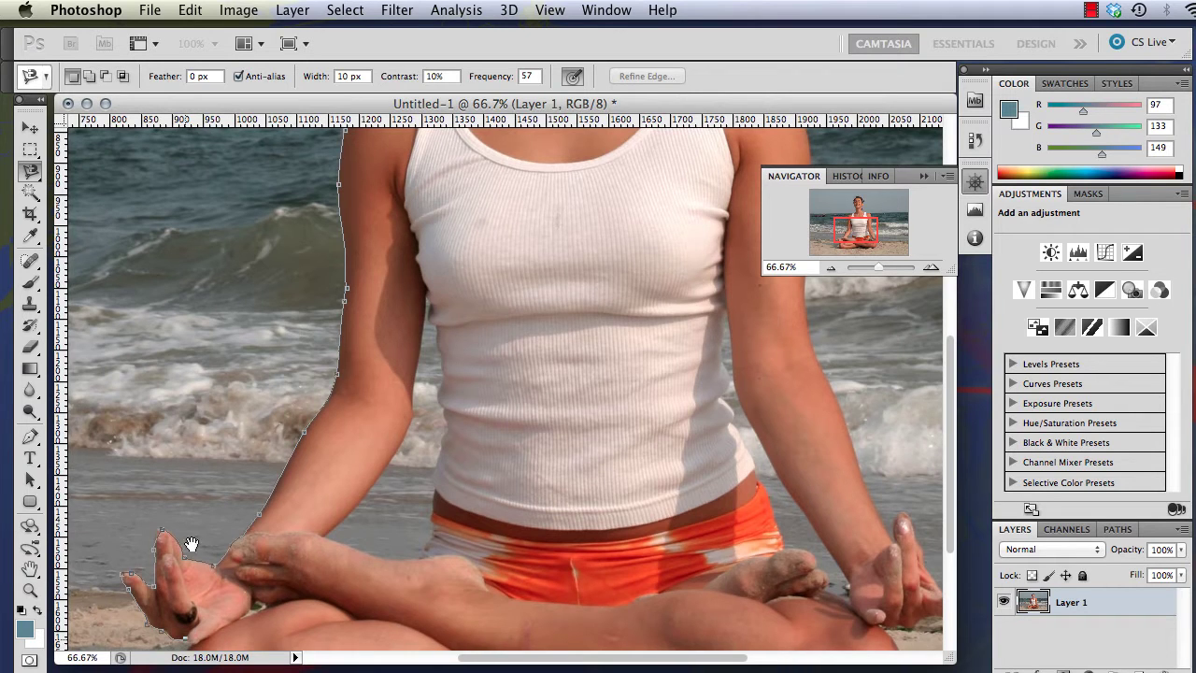
Step: Continue the Magnetic Lasso outline beneath the crossed legs, up the other arm and around the head, closing it at the starting shoulder
mouse_move(192, 548)
mouse_down()
mouse_move(235, 321)
mouse_move(253, 293)
mouse_up()
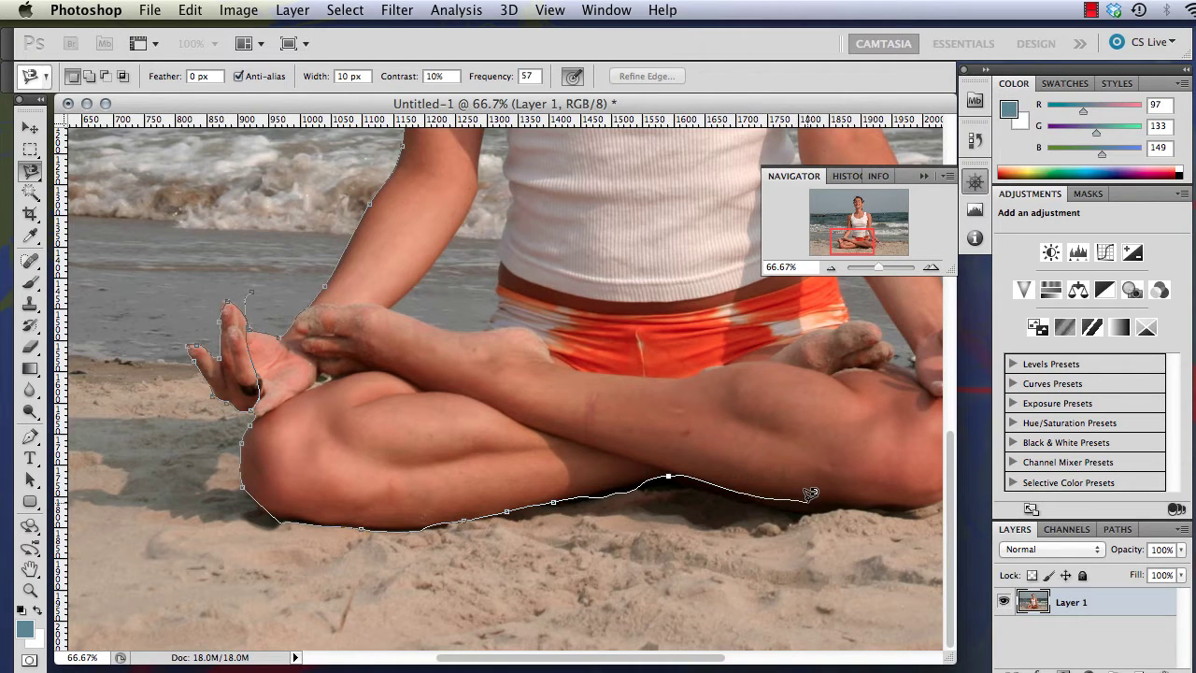
key(space)
mouse_move(807, 503)
mouse_down()
mouse_move(531, 459)
mouse_move(412, 467)
mouse_up()
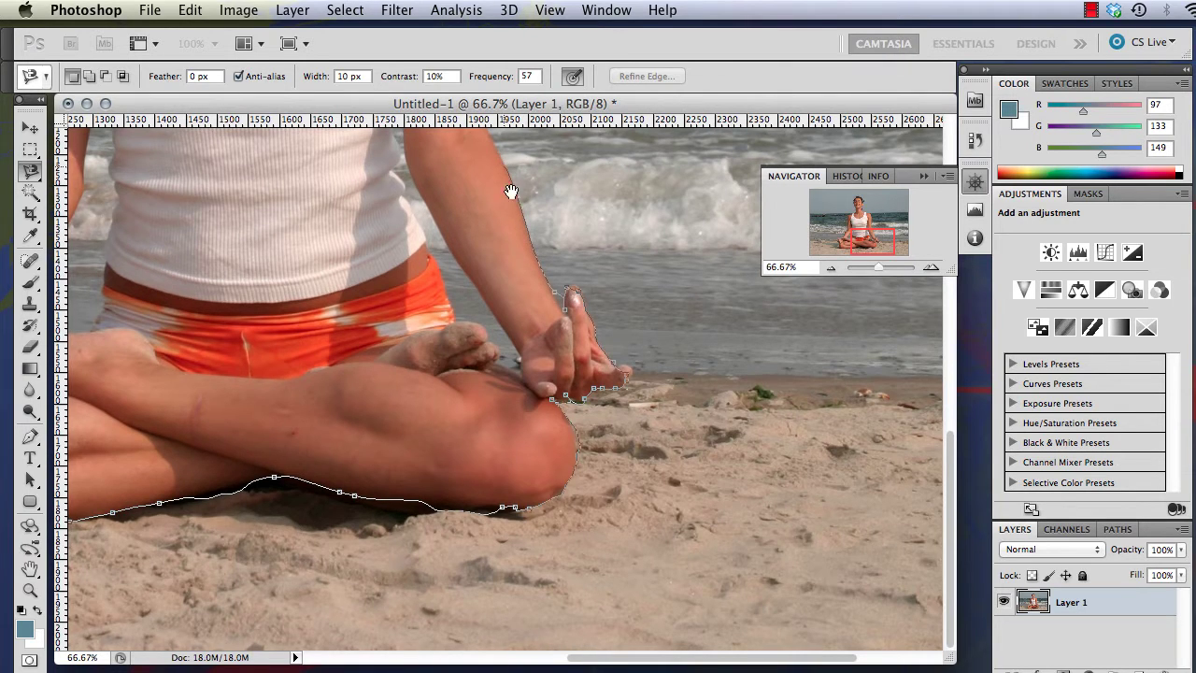
mouse_move(510, 198)
mouse_down()
mouse_move(650, 502)
mouse_move(657, 583)
mouse_move(633, 508)
mouse_move(623, 272)
mouse_move(571, 230)
mouse_move(447, 188)
mouse_up()
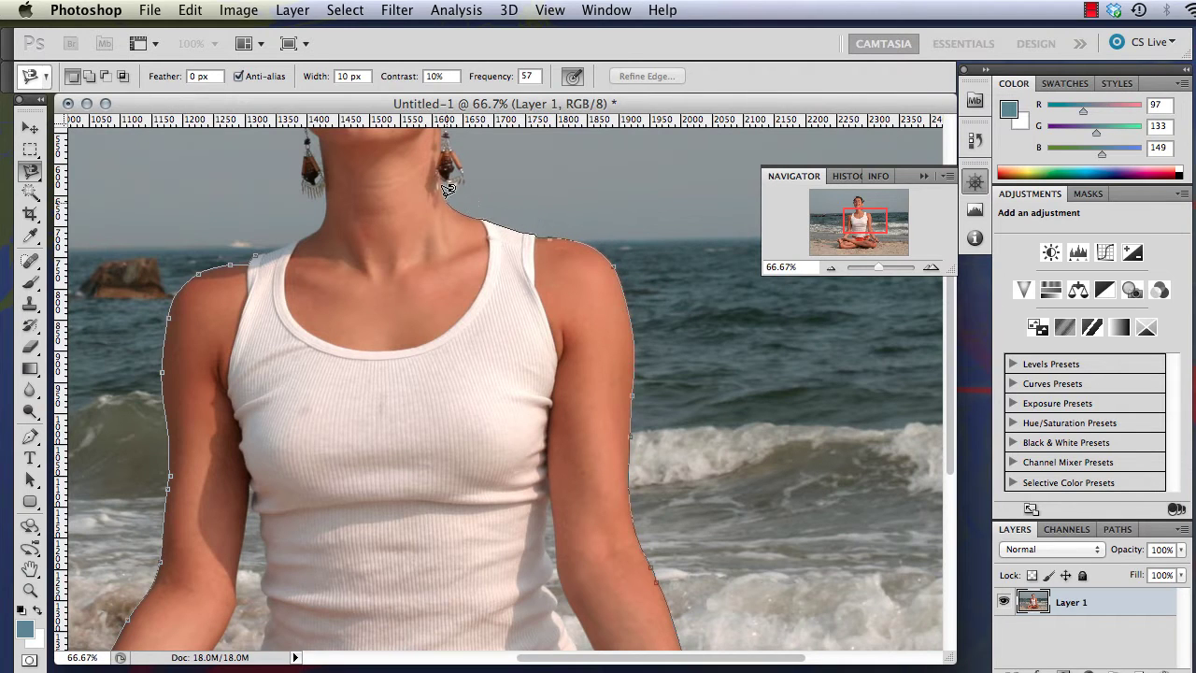
mouse_move(454, 275)
mouse_down()
mouse_move(495, 552)
mouse_move(488, 515)
mouse_move(508, 505)
mouse_move(495, 439)
mouse_move(516, 414)
mouse_move(501, 307)
mouse_move(437, 232)
mouse_move(392, 223)
mouse_move(318, 282)
mouse_move(314, 307)
mouse_move(333, 310)
mouse_move(351, 280)
mouse_move(322, 319)
mouse_move(330, 400)
mouse_move(370, 486)
mouse_move(374, 535)
mouse_move(365, 561)
mouse_move(307, 586)
mouse_up()
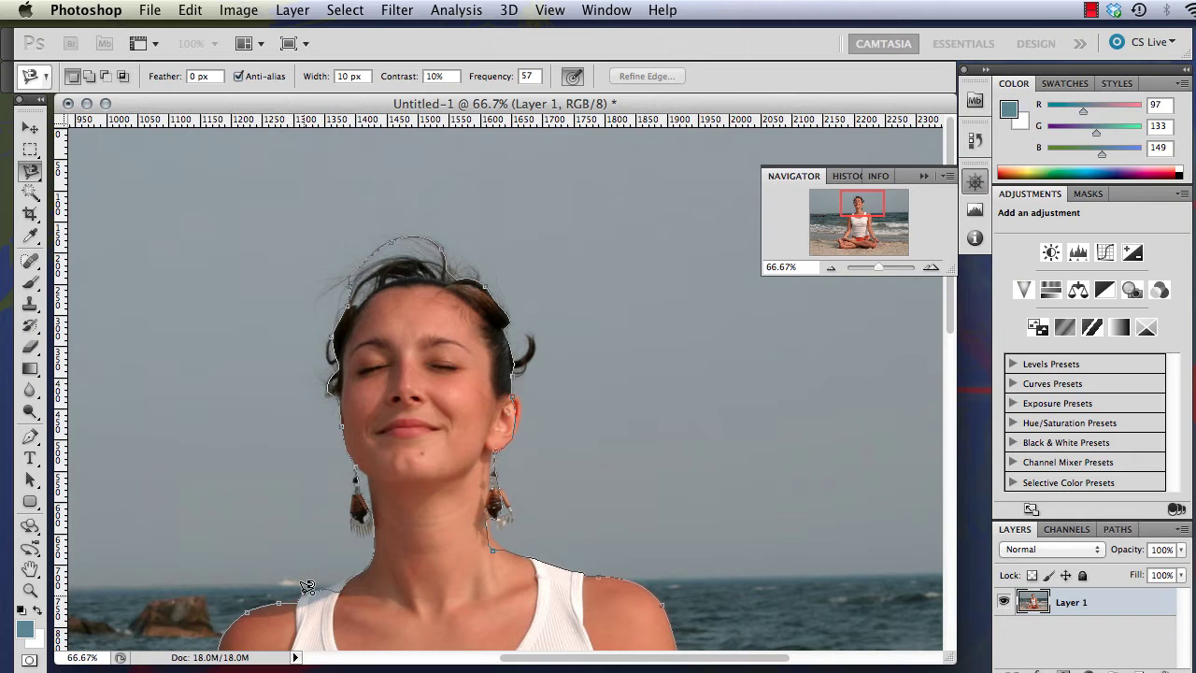
click(307, 586)
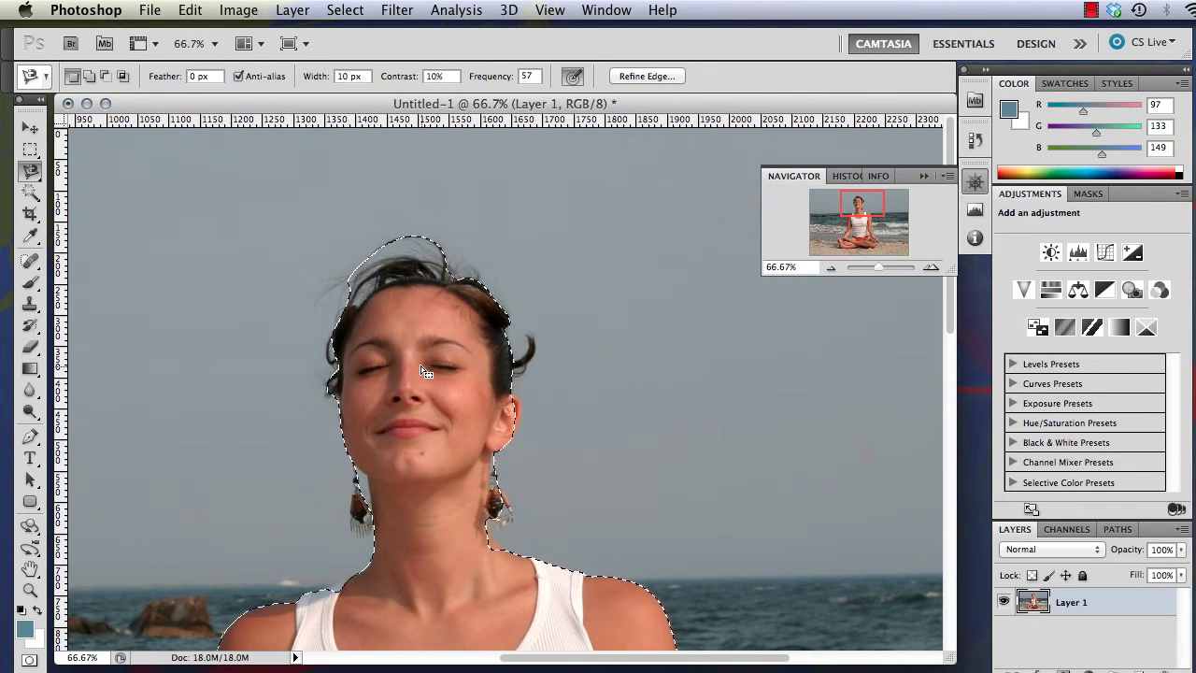
Step: Examine the Magnetic Lasso selection around the whole woman and along her arms and crossed legs
click(828, 267)
click(828, 267)
click(828, 267)
click(828, 268)
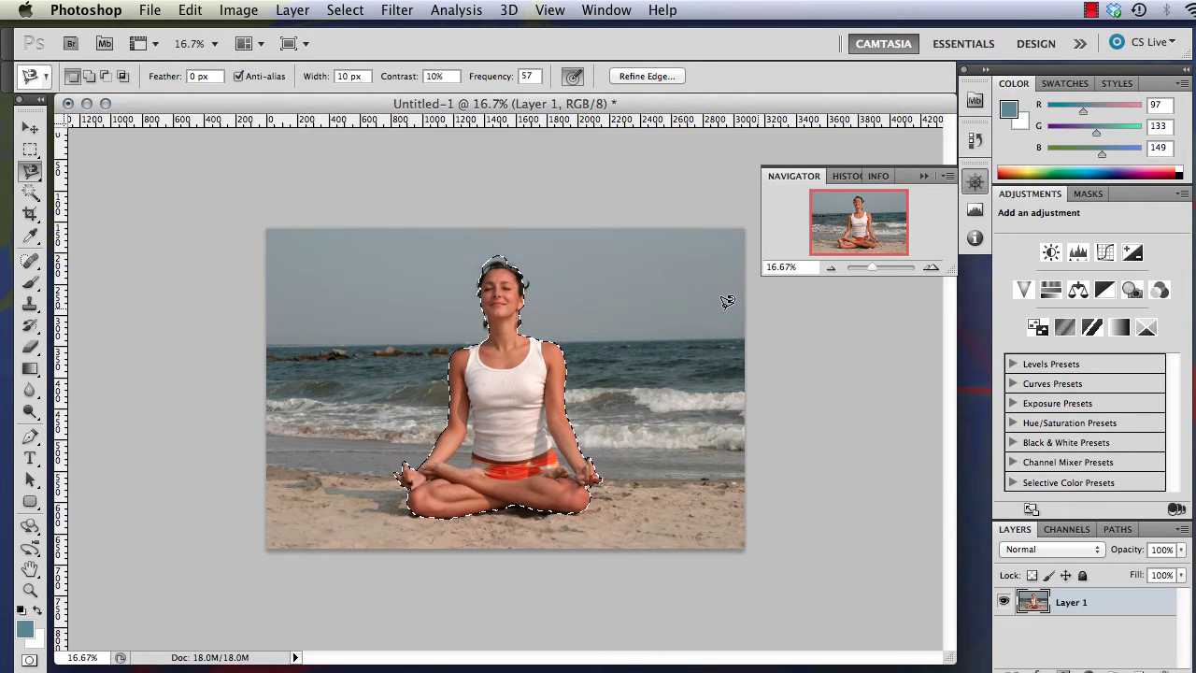
click(931, 267)
click(931, 266)
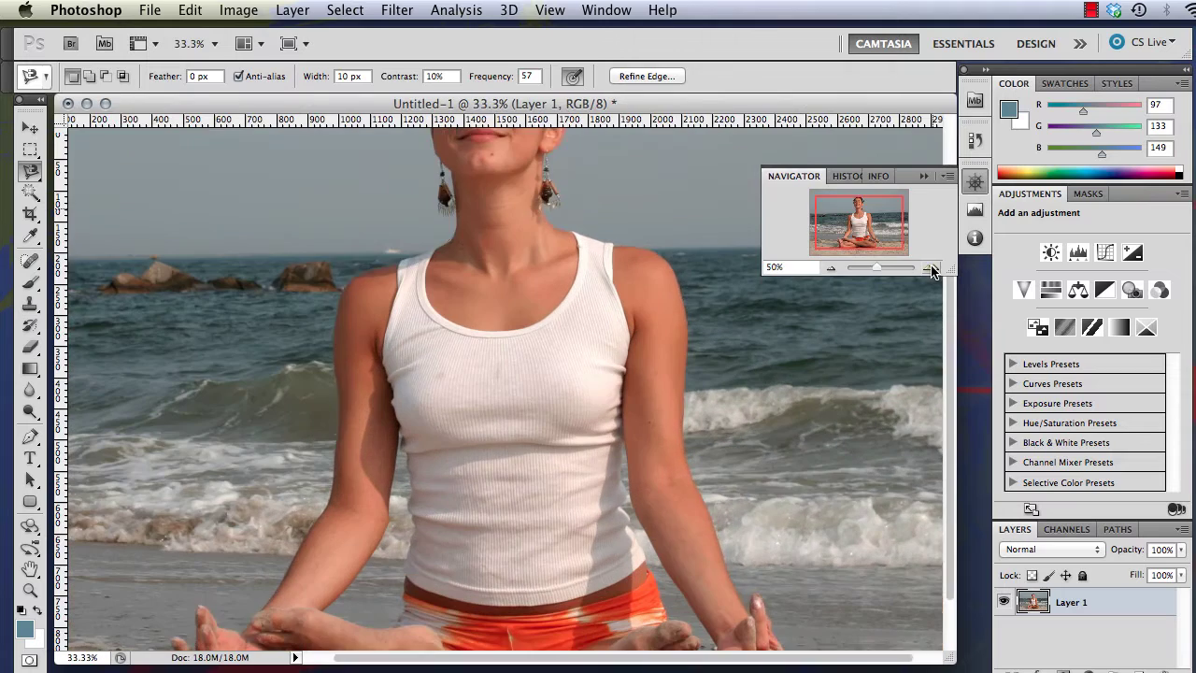
click(930, 266)
drag(860, 225, 867, 244)
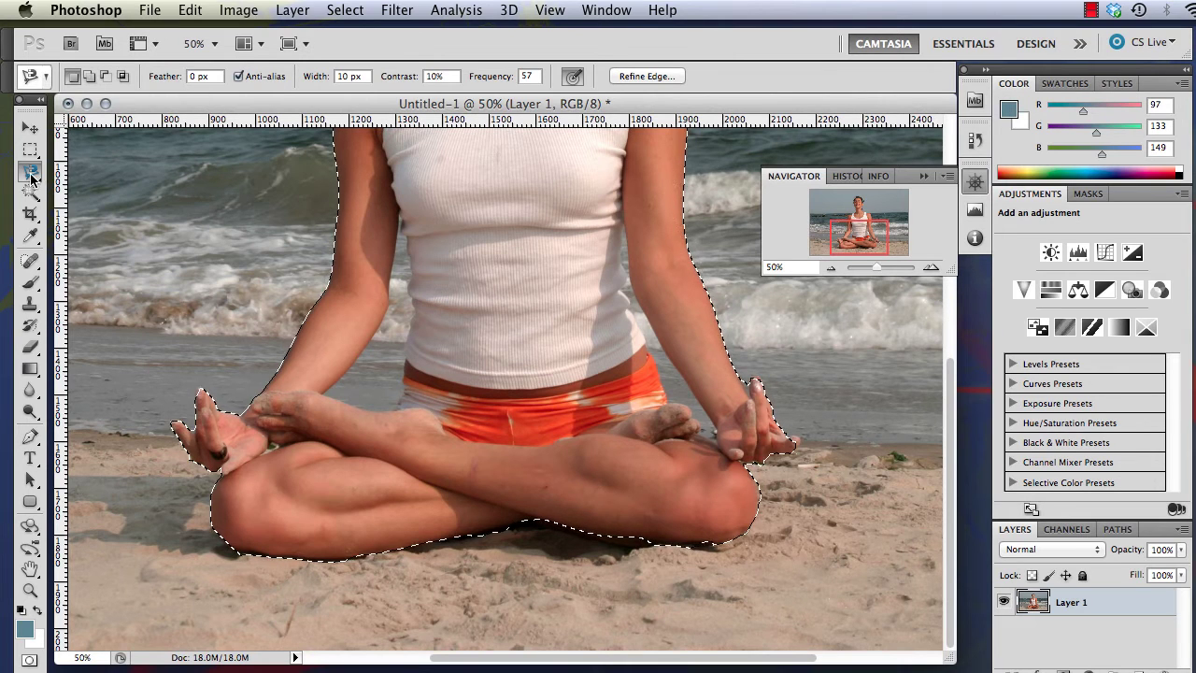
Step: Subtract the background gap between the torso and the arm on the image's left from the selection with the Magnetic Lasso
click(935, 268)
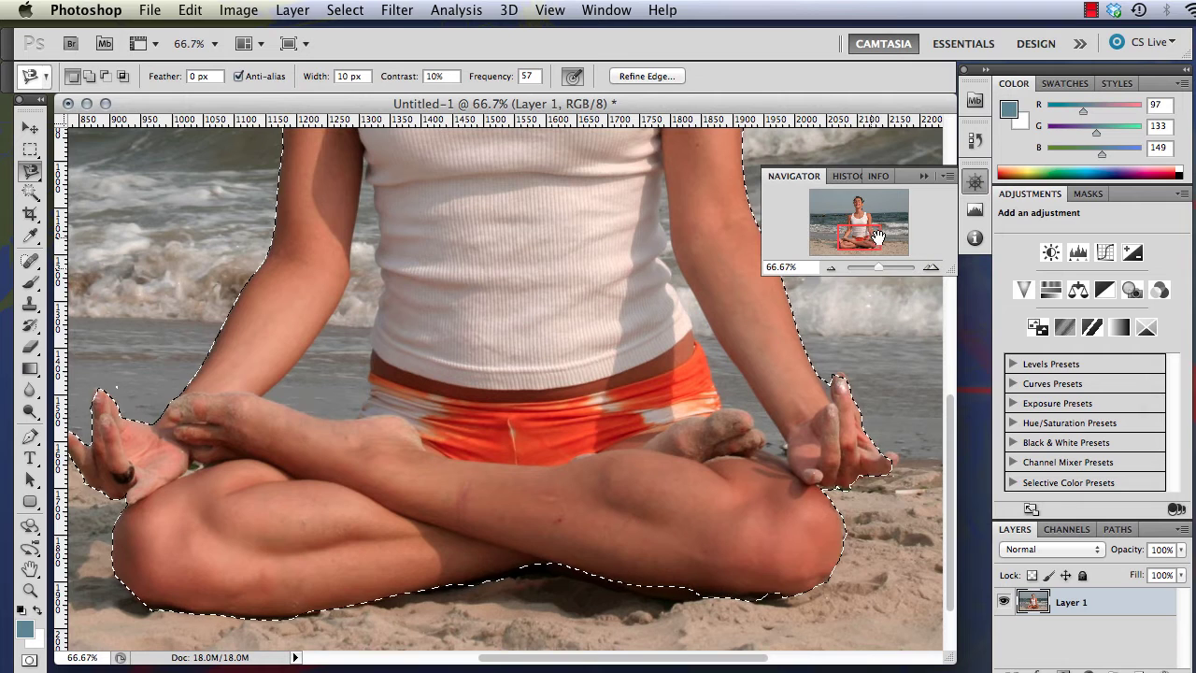
drag(863, 234, 865, 228)
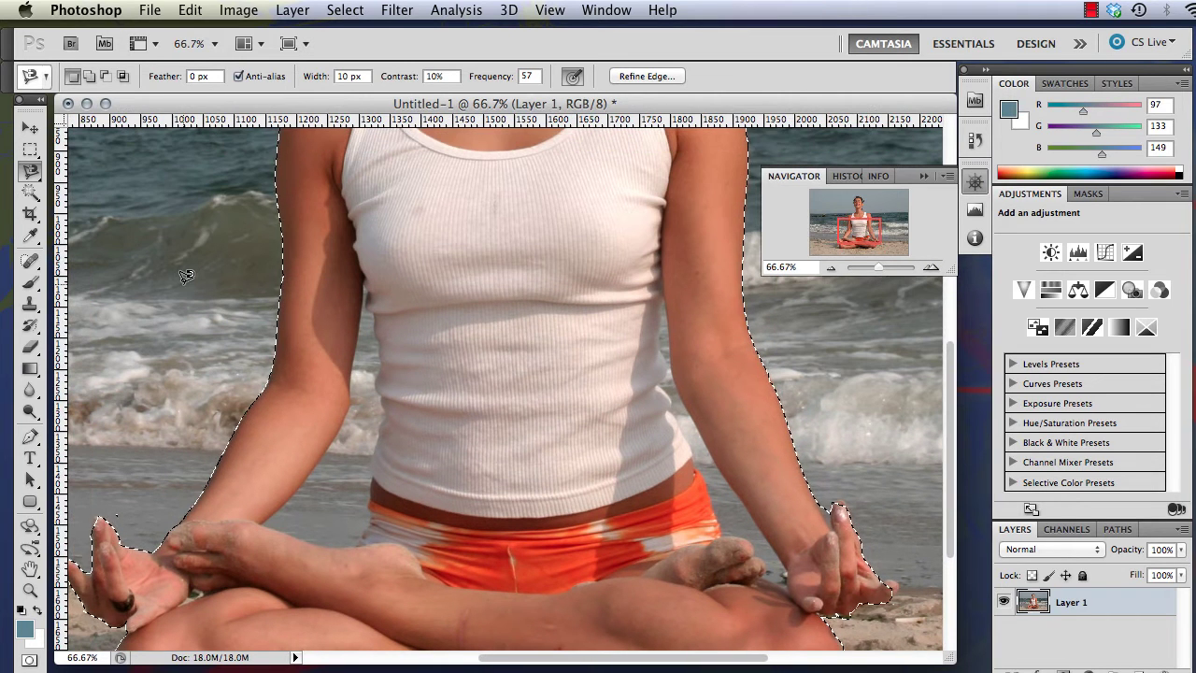
key(alt)
click(369, 278)
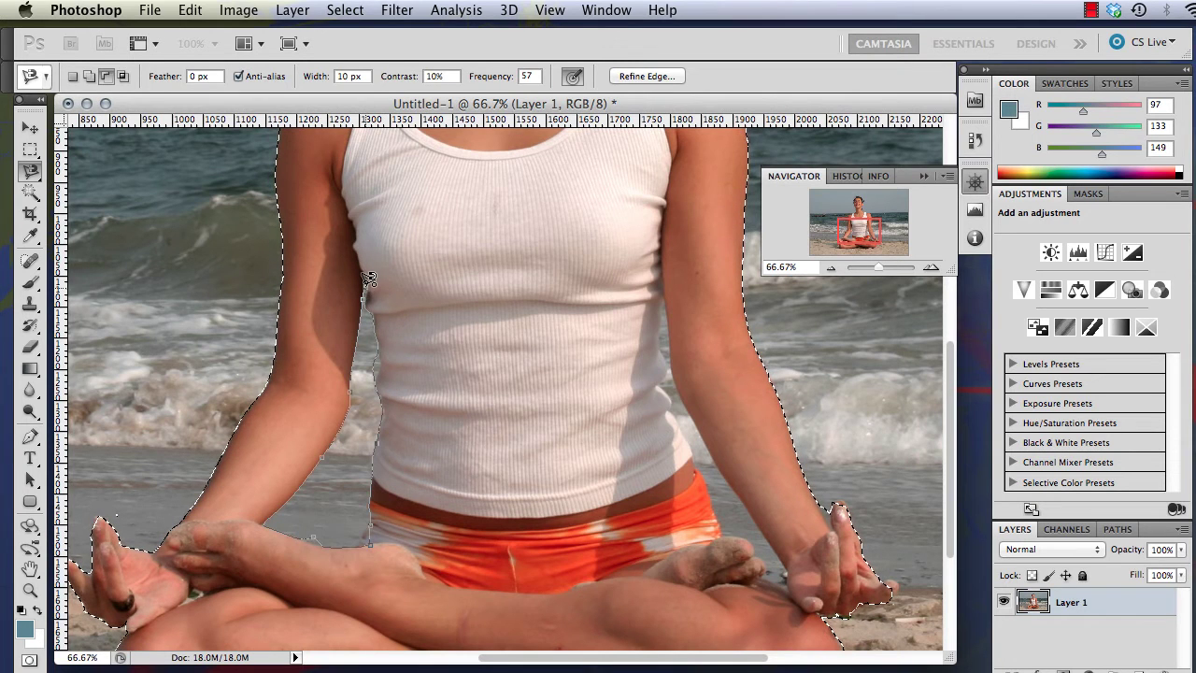
click(368, 279)
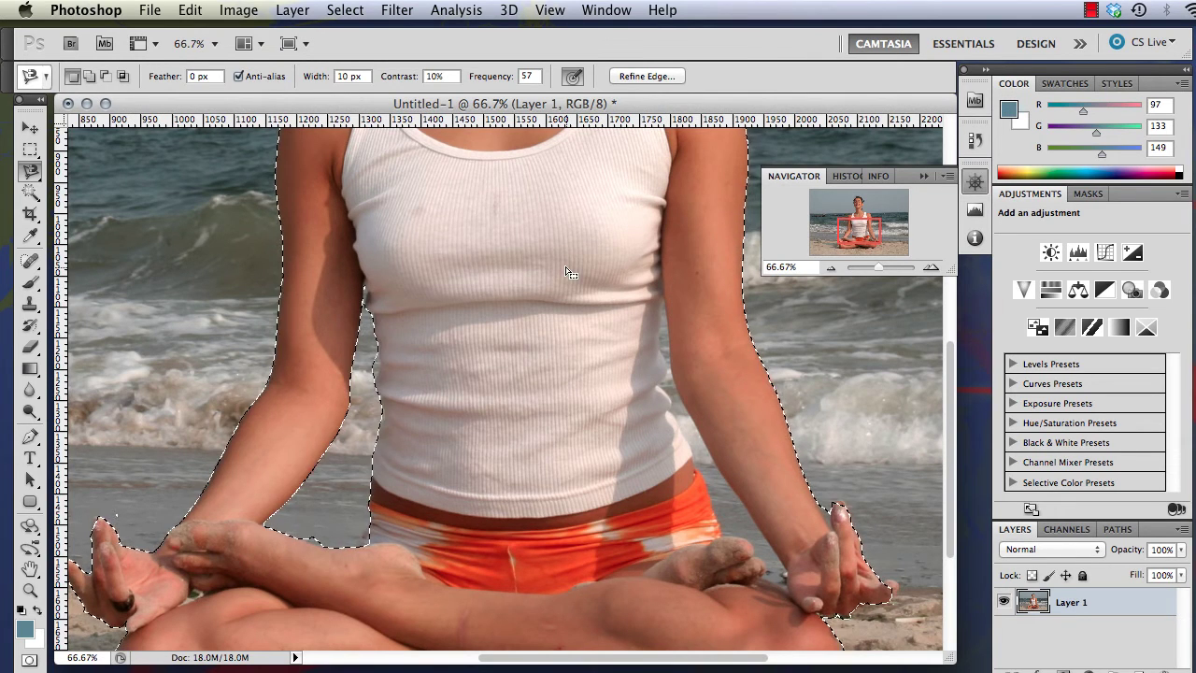
Step: Subtract the background gap between the torso and the arm on the image's right from the selection with the Magnetic Lasso
key(alt)
click(661, 290)
mouse_move(661, 290)
mouse_down()
mouse_move(672, 396)
mouse_move(697, 404)
mouse_move(786, 556)
mouse_move(787, 582)
mouse_move(746, 523)
mouse_move(724, 522)
mouse_move(664, 397)
mouse_move(661, 289)
mouse_up()
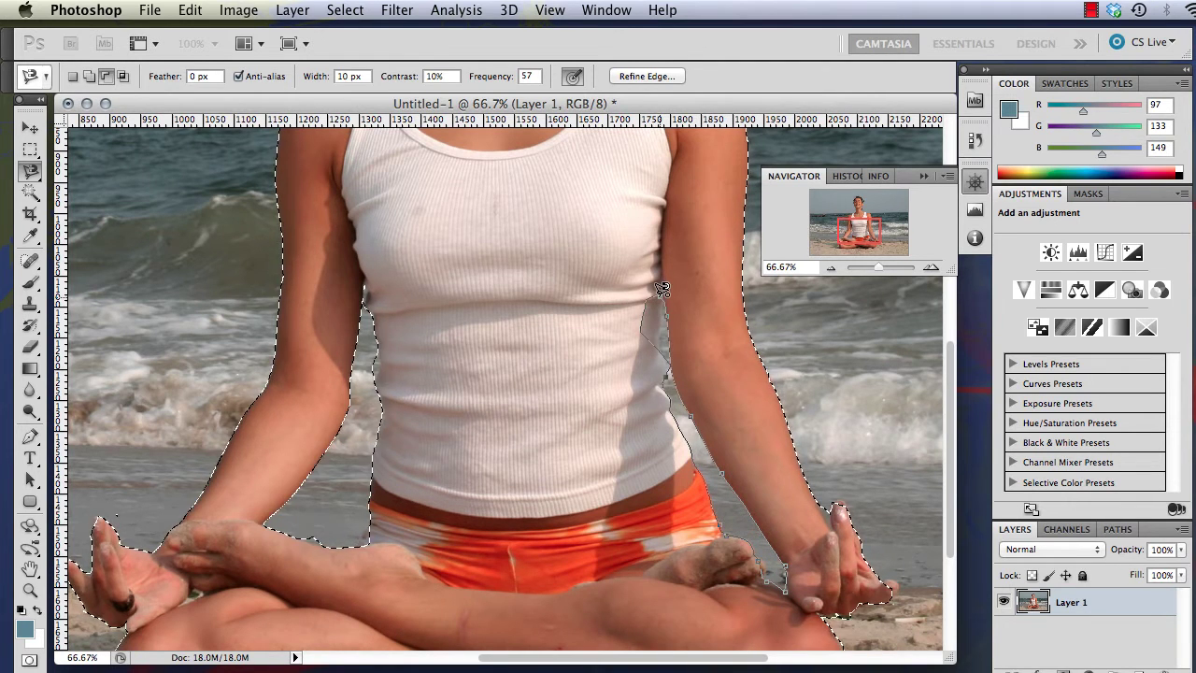
click(662, 289)
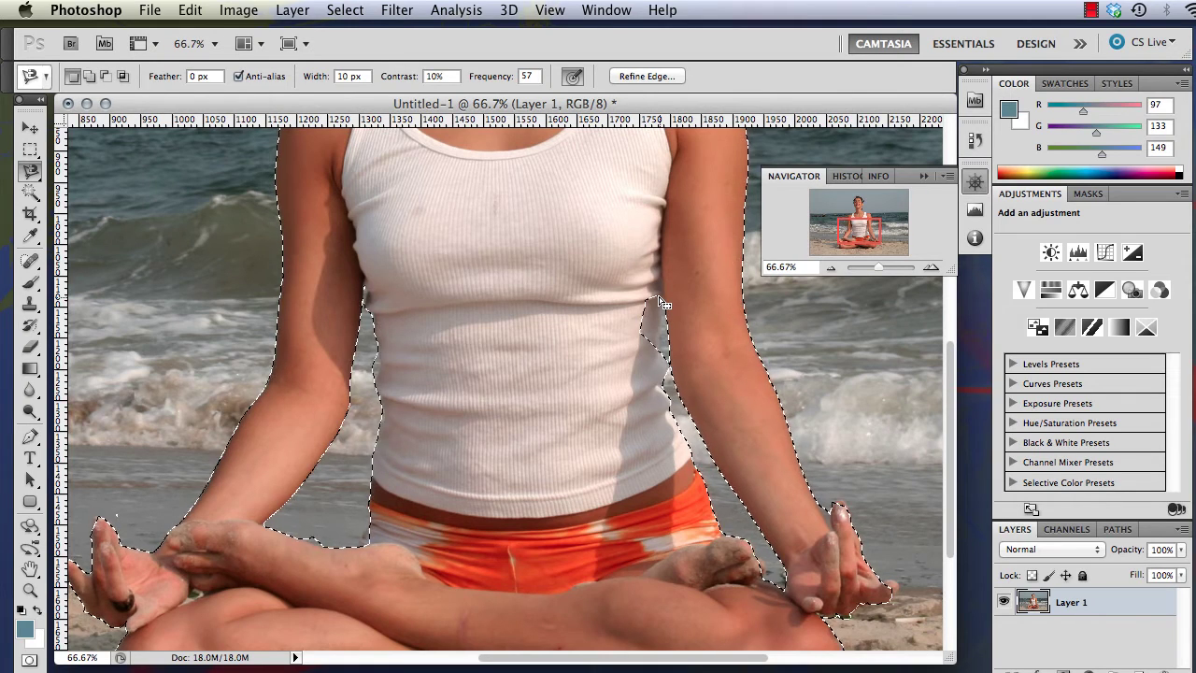
Step: Add the shadowed shirt edge beside the arm on the image's right back to the selection with the freehand Lasso
click(932, 268)
click(932, 268)
click(931, 268)
click(932, 268)
click(932, 268)
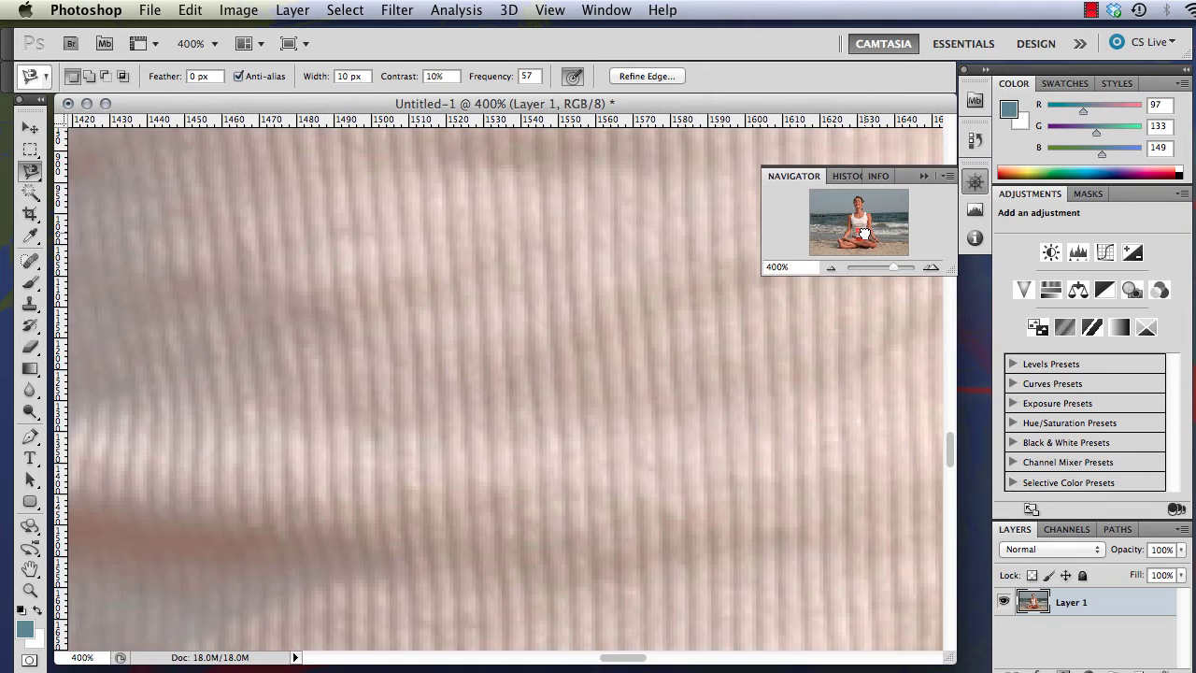
click(877, 229)
drag(876, 229, 873, 227)
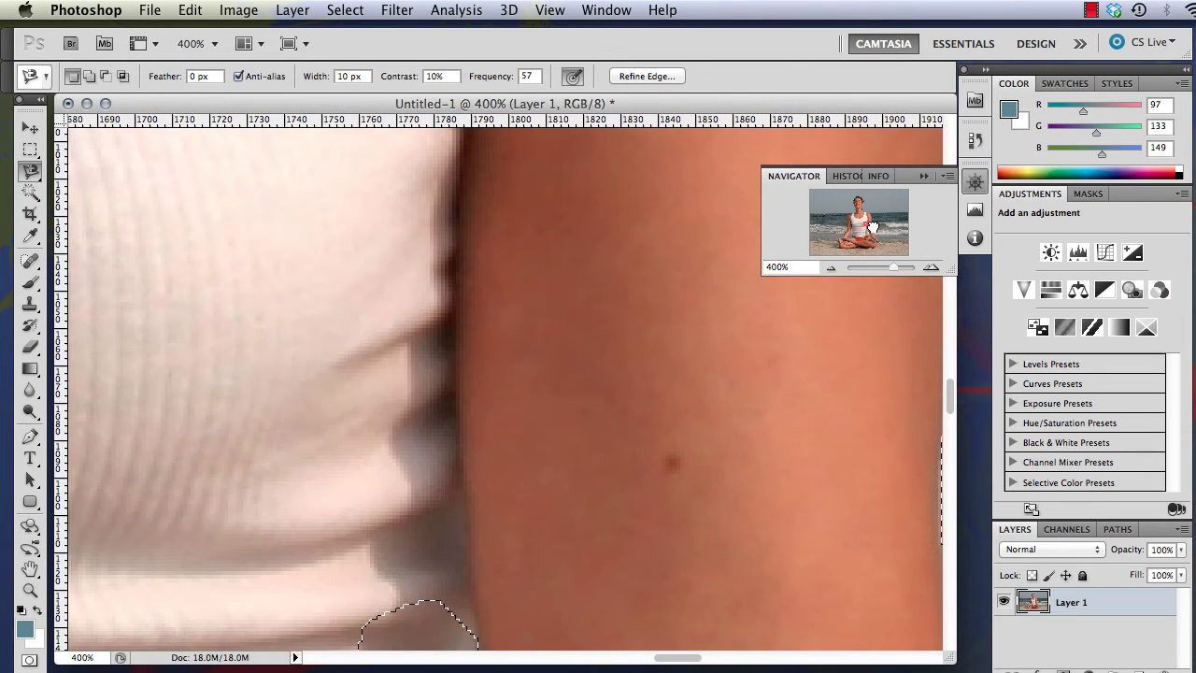
drag(419, 470, 443, 180)
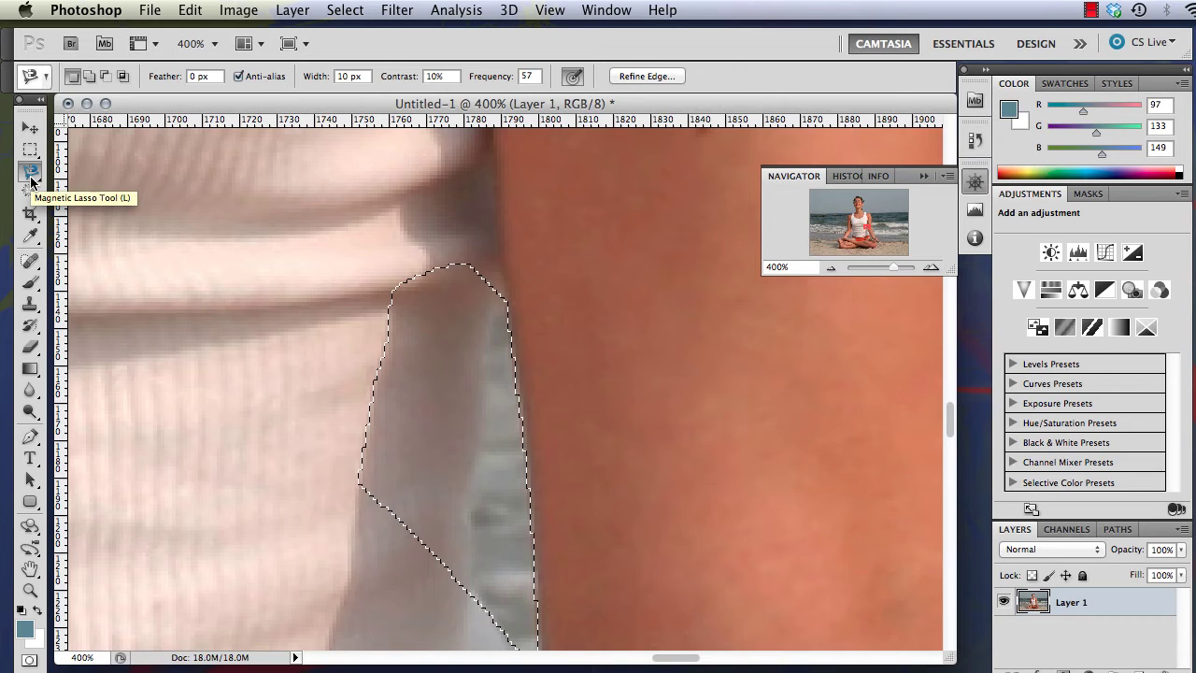
drag(31, 176, 115, 169)
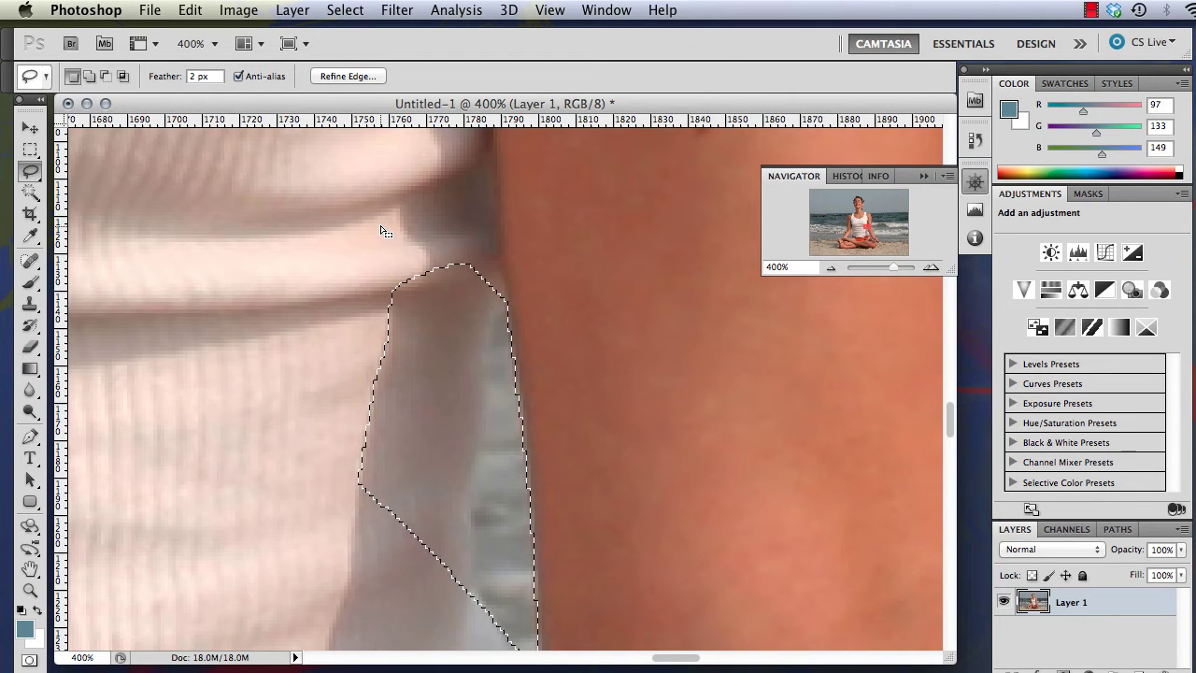
key(shift)
key(shift)
drag(456, 224, 478, 286)
drag(482, 359, 475, 410)
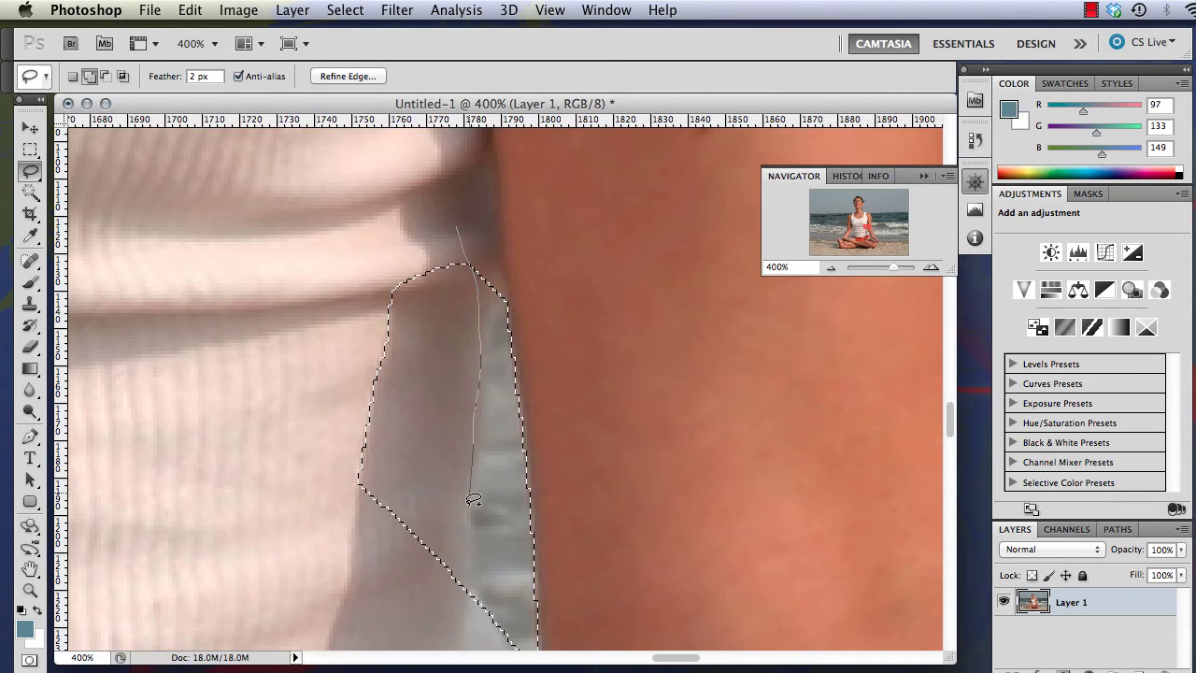
mouse_move(428, 612)
mouse_down()
mouse_move(349, 538)
mouse_move(323, 478)
mouse_move(310, 345)
mouse_move(335, 243)
mouse_move(393, 204)
mouse_move(455, 217)
mouse_up()
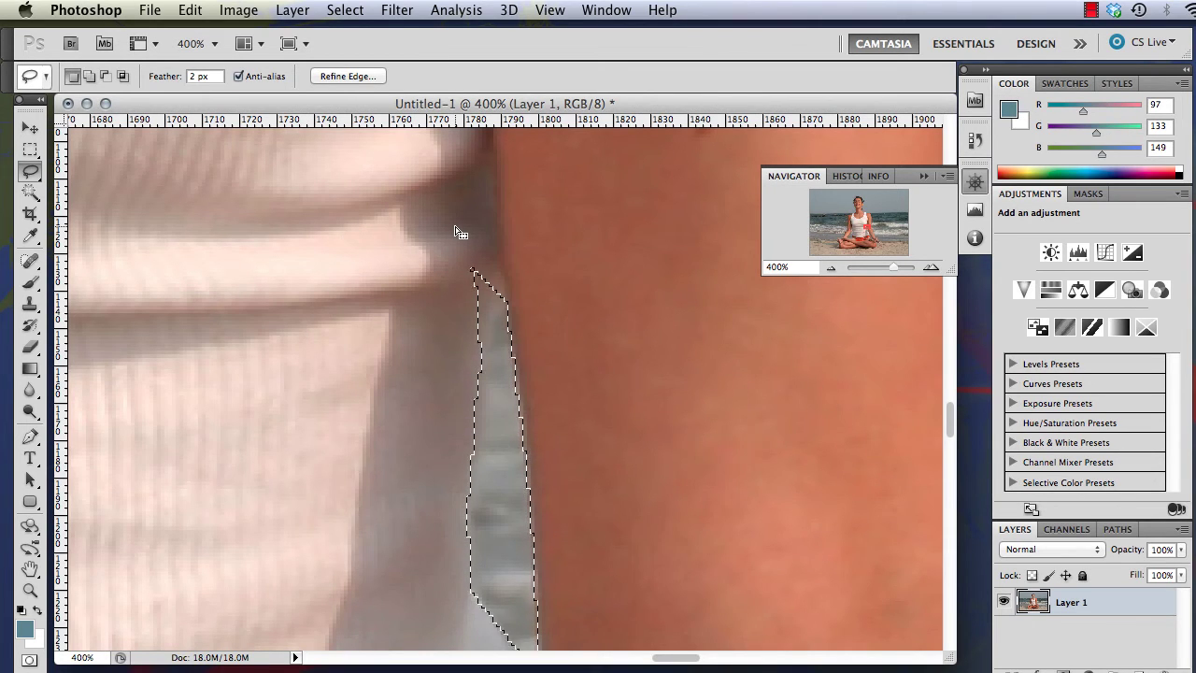
key(shift)
drag(507, 226, 509, 227)
Step: Add a layer mask to Layer 1 from the selection, hiding the beach background around the woman
click(830, 267)
click(830, 267)
click(830, 267)
click(830, 267)
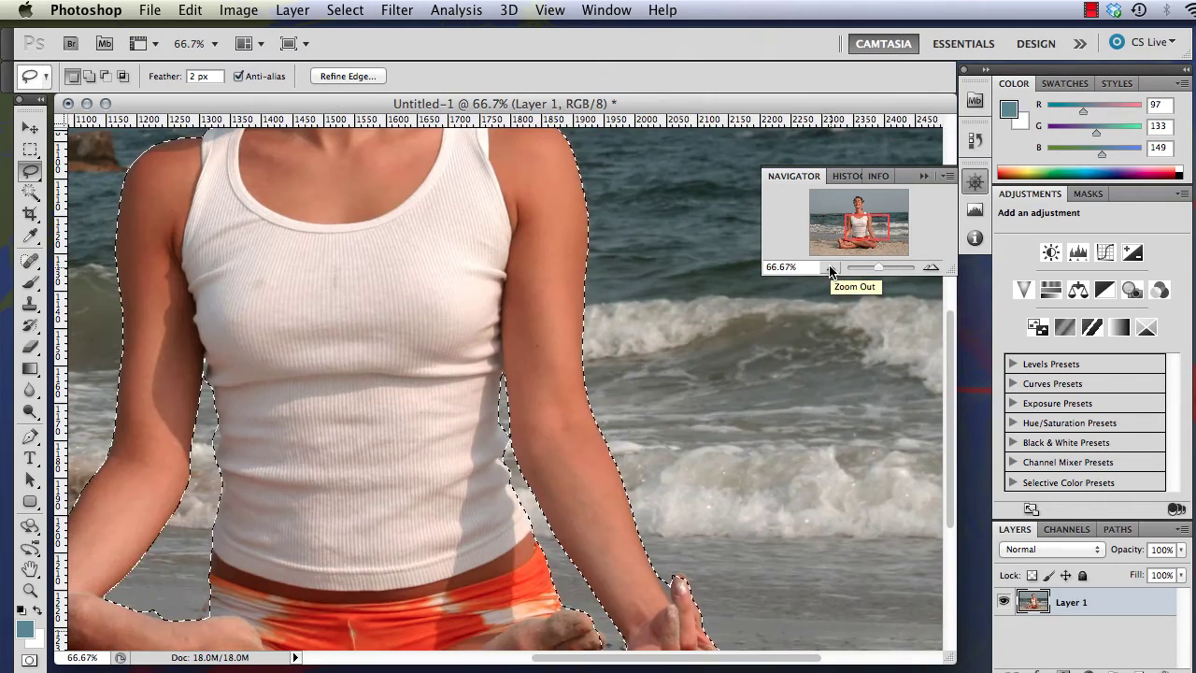
click(829, 267)
click(830, 267)
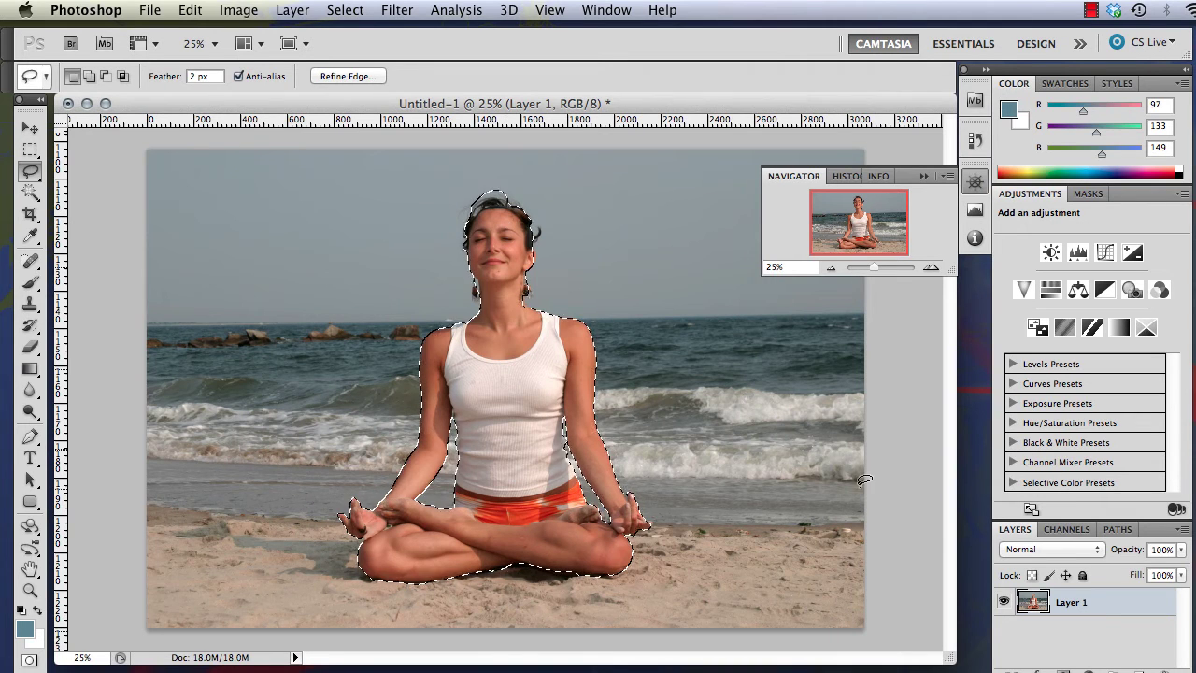
double_click(1146, 202)
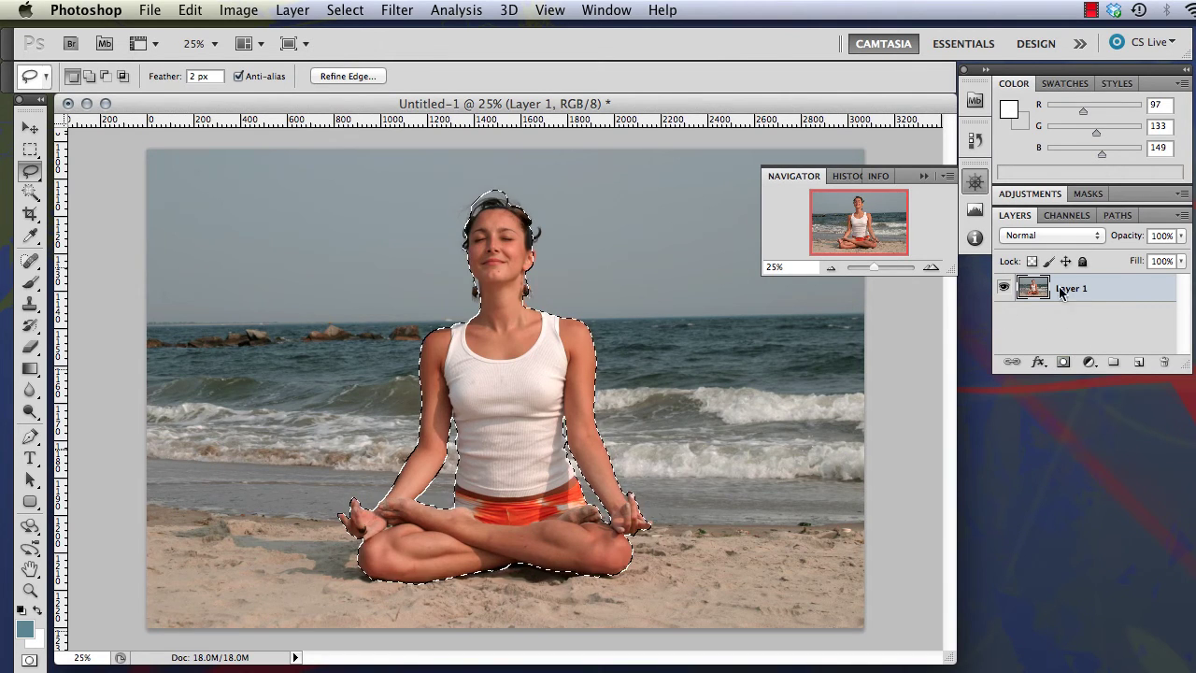
click(1065, 364)
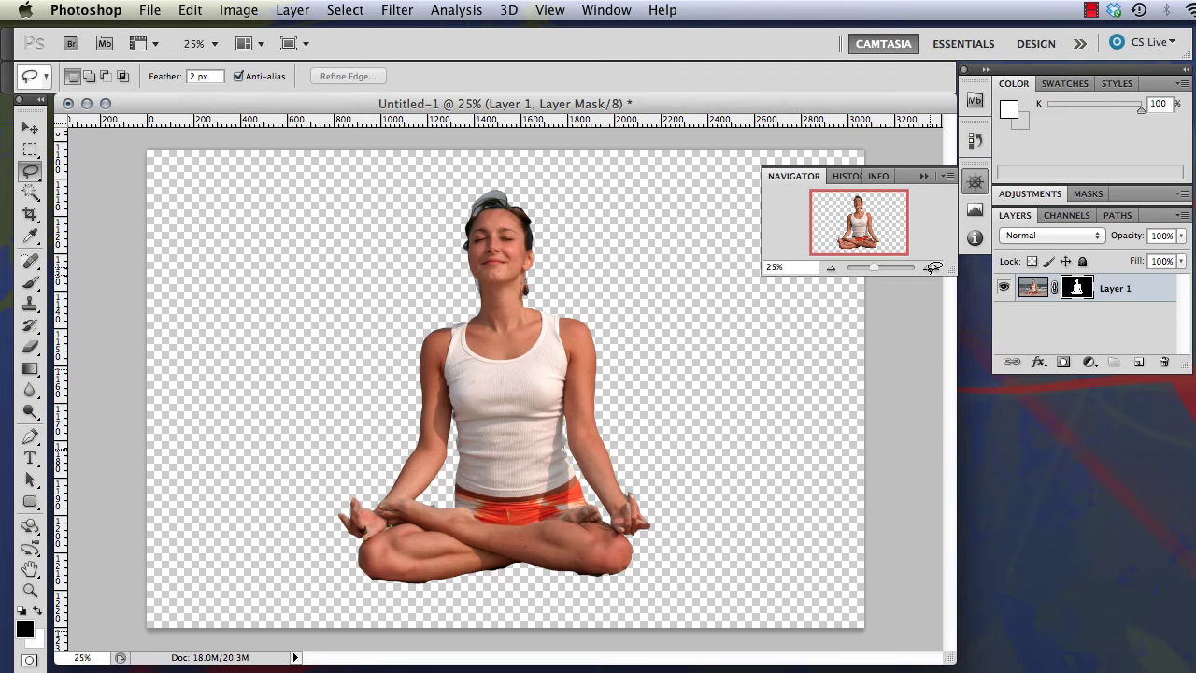
Step: Examine the masked woman's cutout edges around the torso, arms, hair and earrings at higher magnification
click(933, 267)
click(933, 268)
click(933, 267)
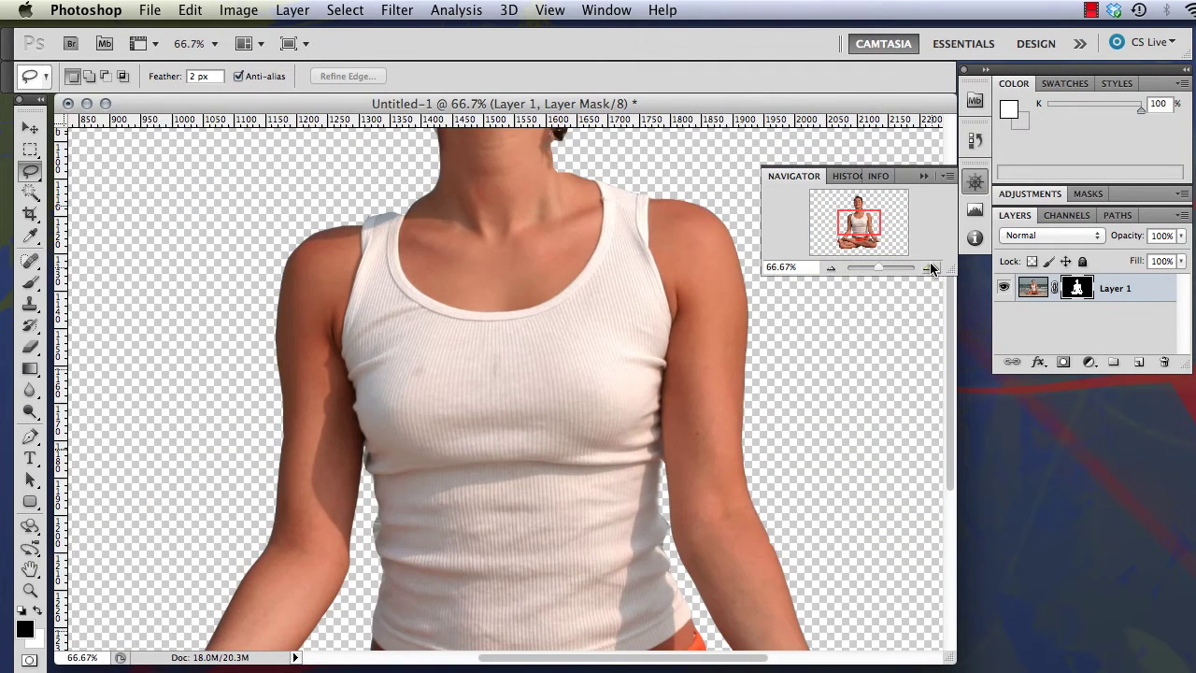
click(932, 267)
drag(864, 222, 857, 199)
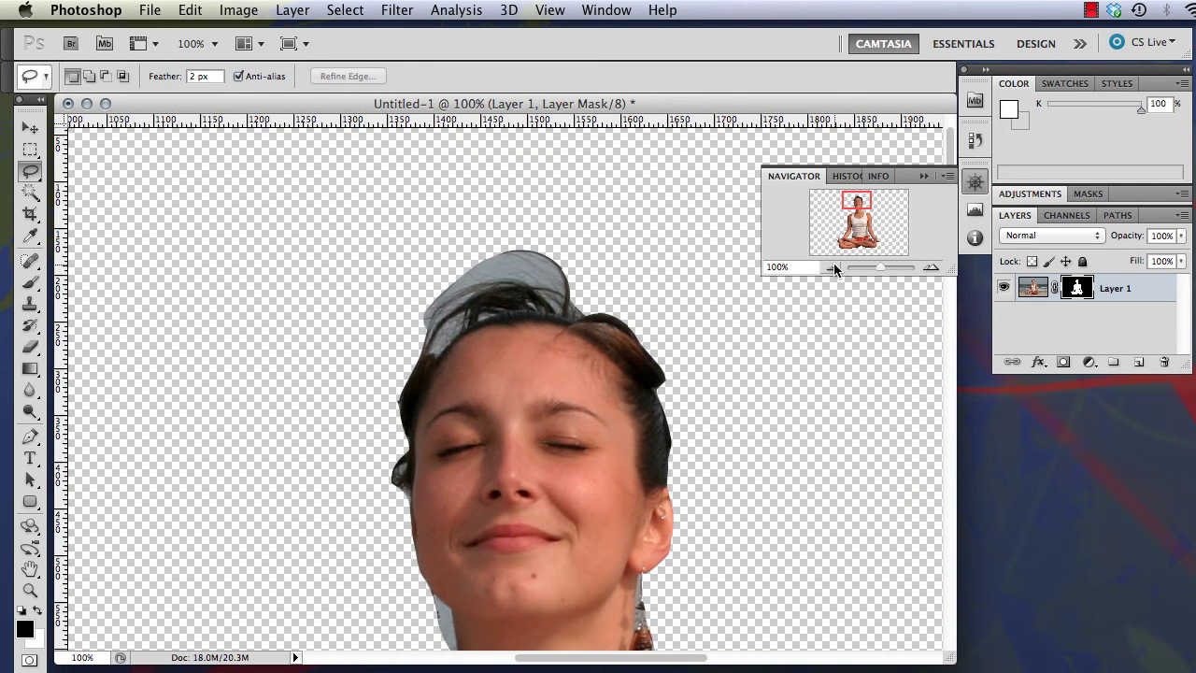
drag(855, 204, 860, 239)
key(super+minus)
key(super+minus)
key(super+minus)
key(super+minus)
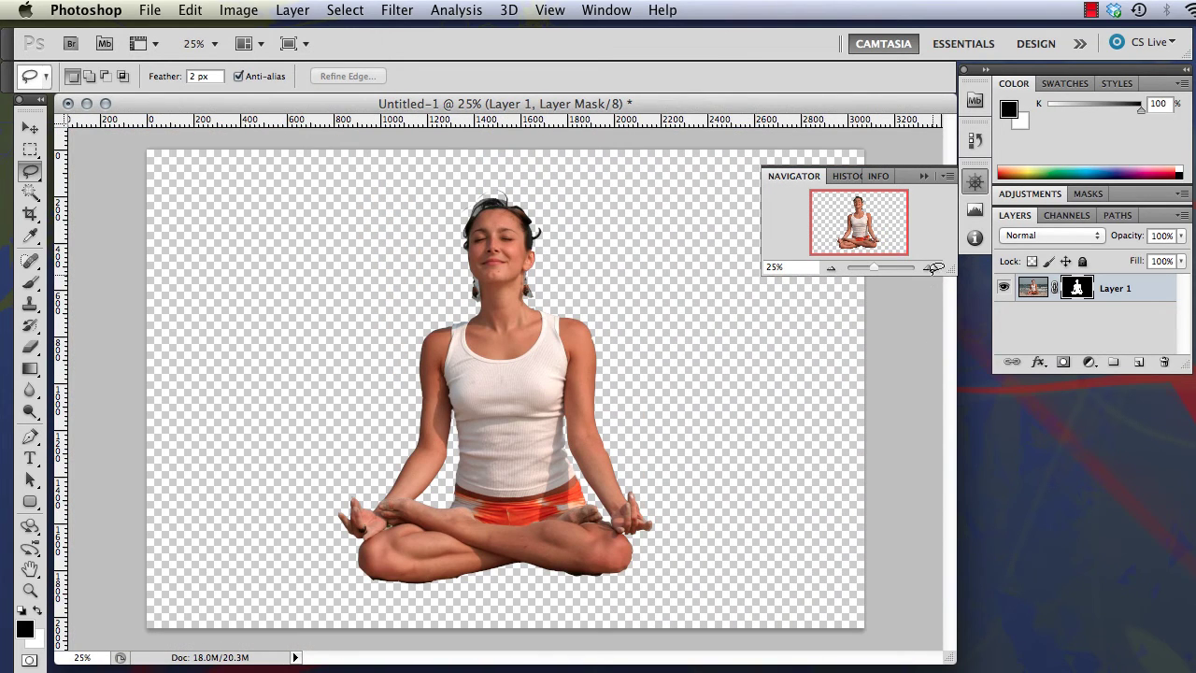
click(930, 268)
click(931, 268)
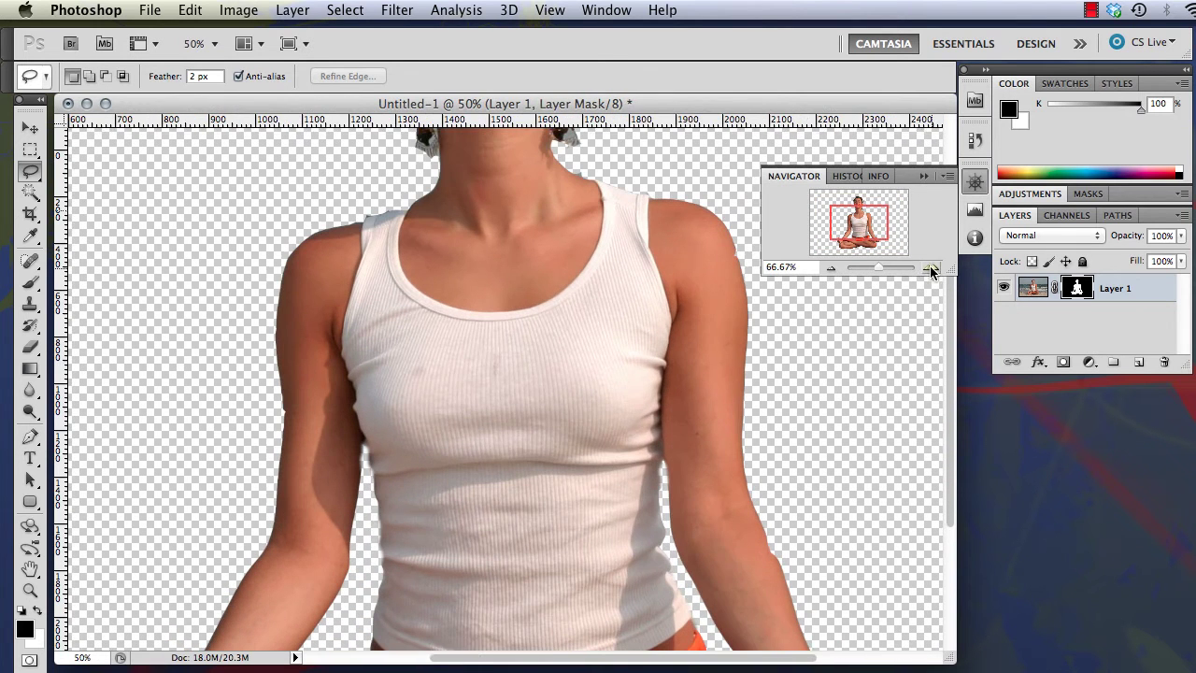
click(931, 268)
drag(860, 224, 858, 205)
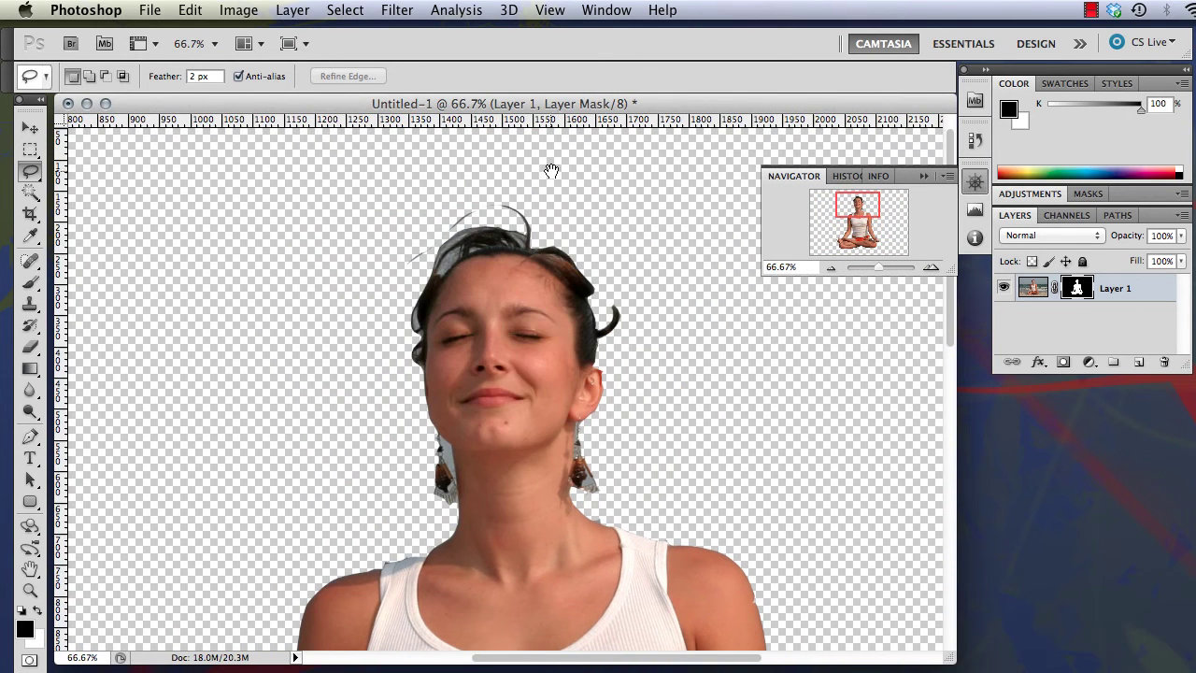
Step: Start saving the document under a new name and browse to the _s folder inside clients > vanier
click(145, 9)
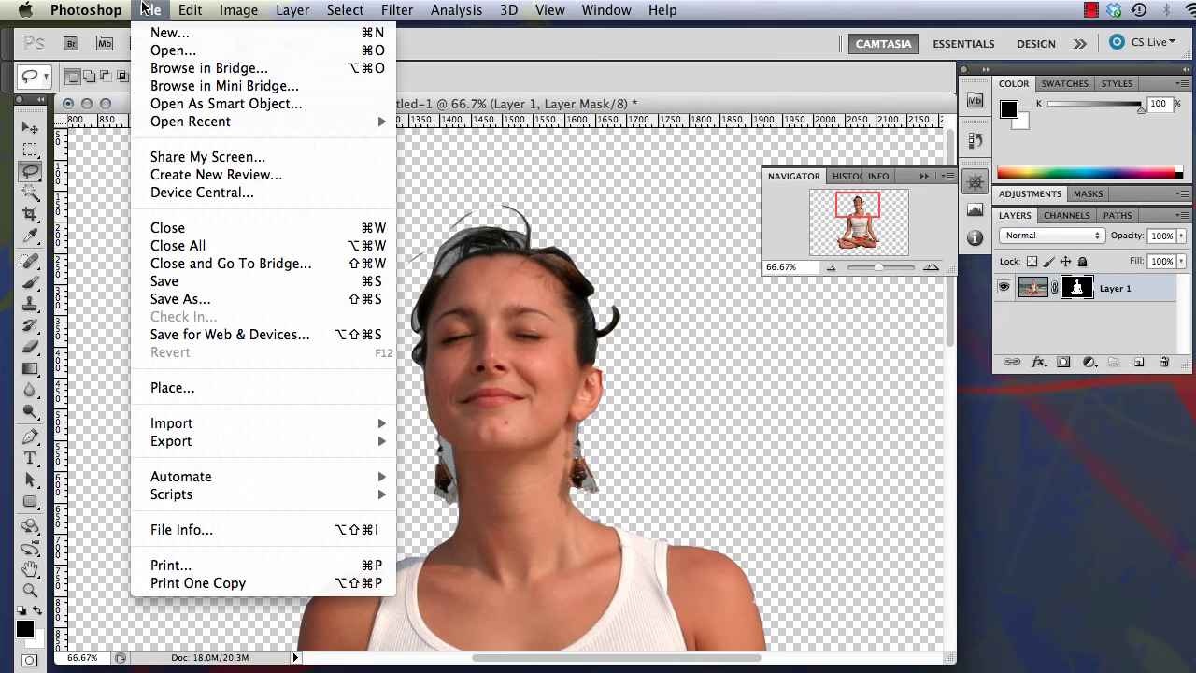
click(210, 299)
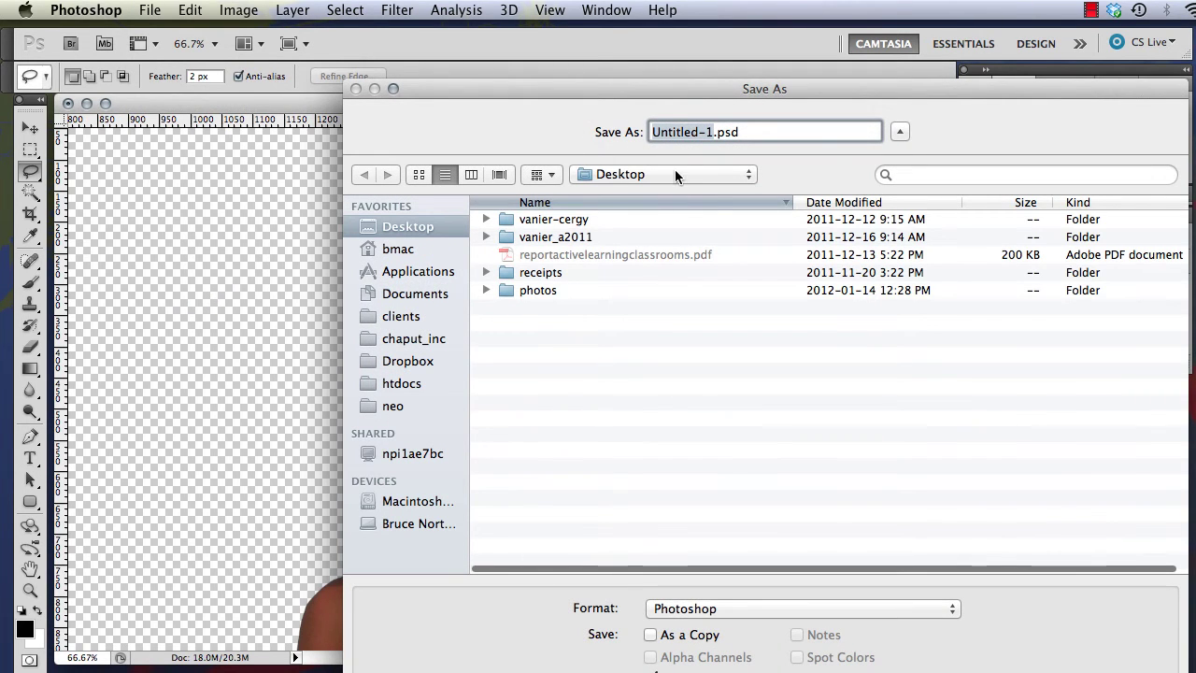
drag(662, 95, 563, 65)
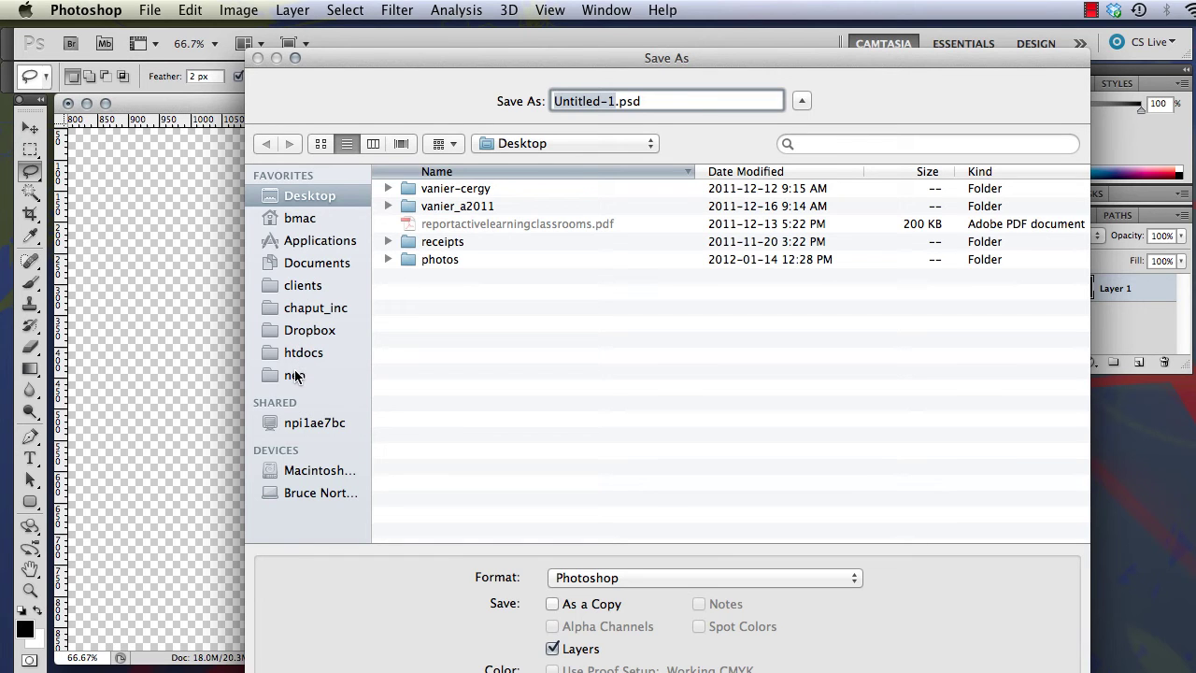
click(312, 290)
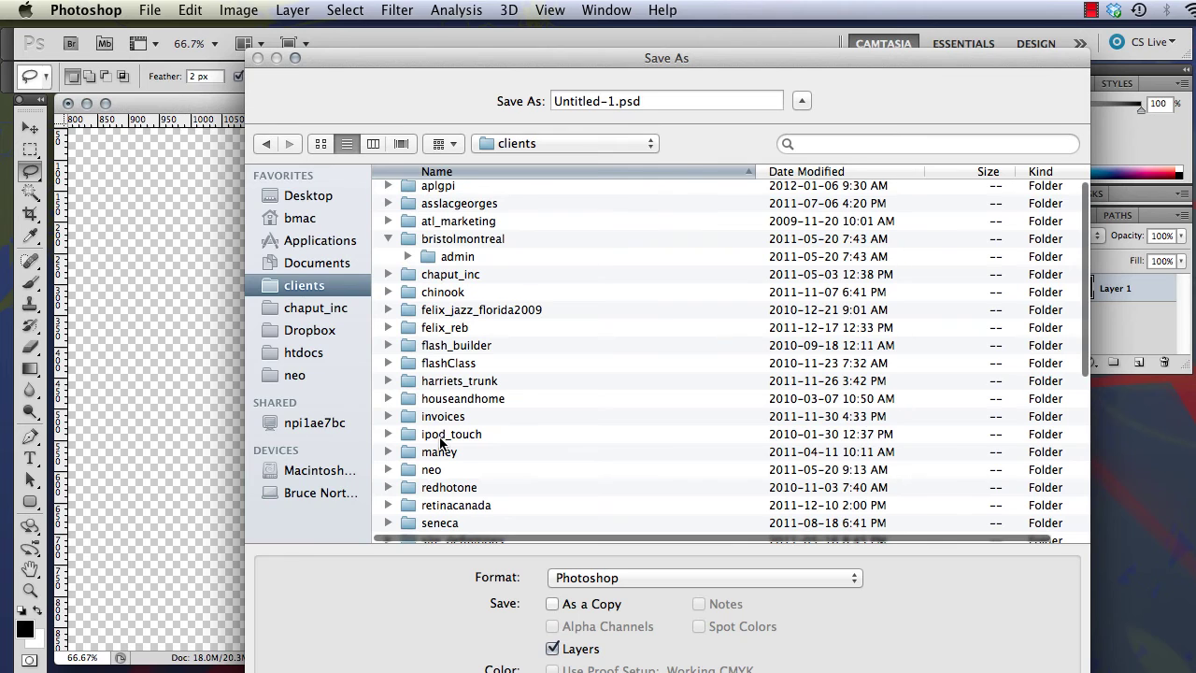
scroll(439, 442, down, 5)
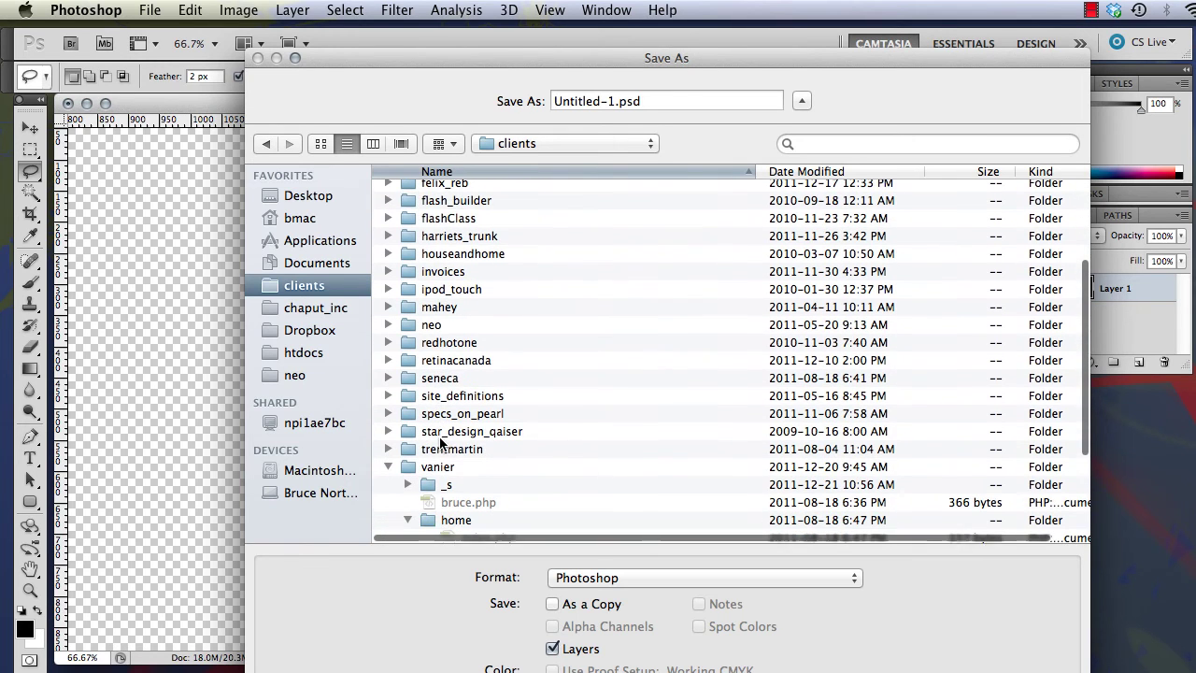
double_click(441, 482)
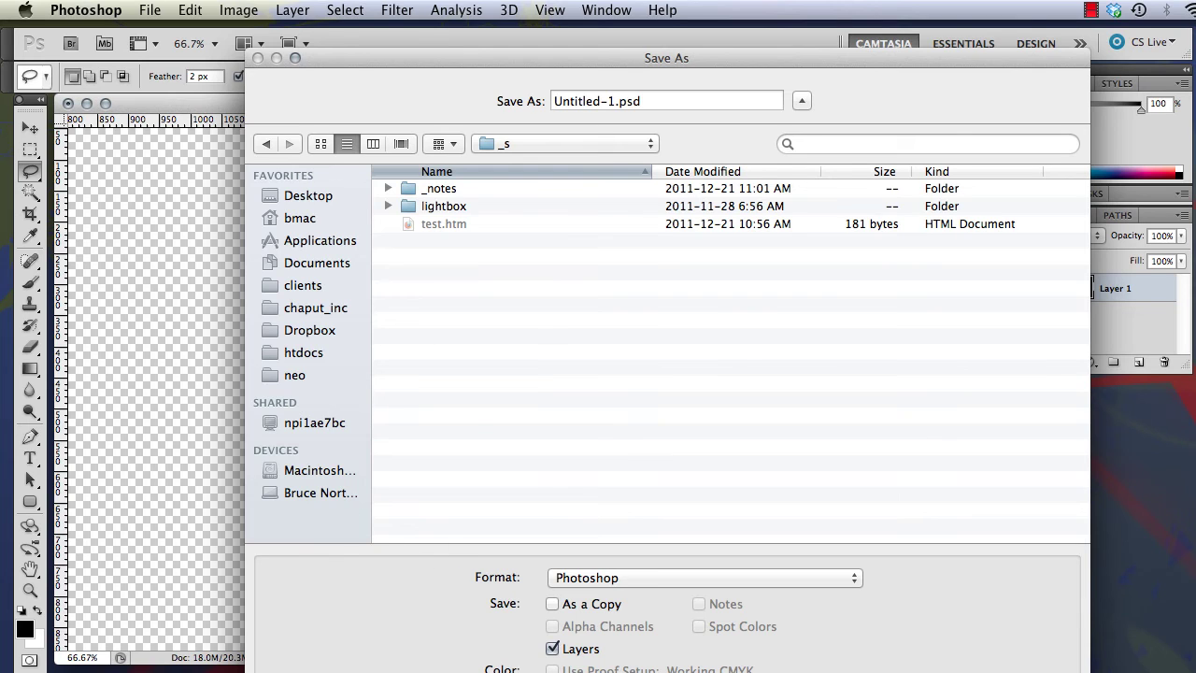
Step: Create a new folder named photoshop inside the _s folder as the save location
key(super+shift+n)
text(p)
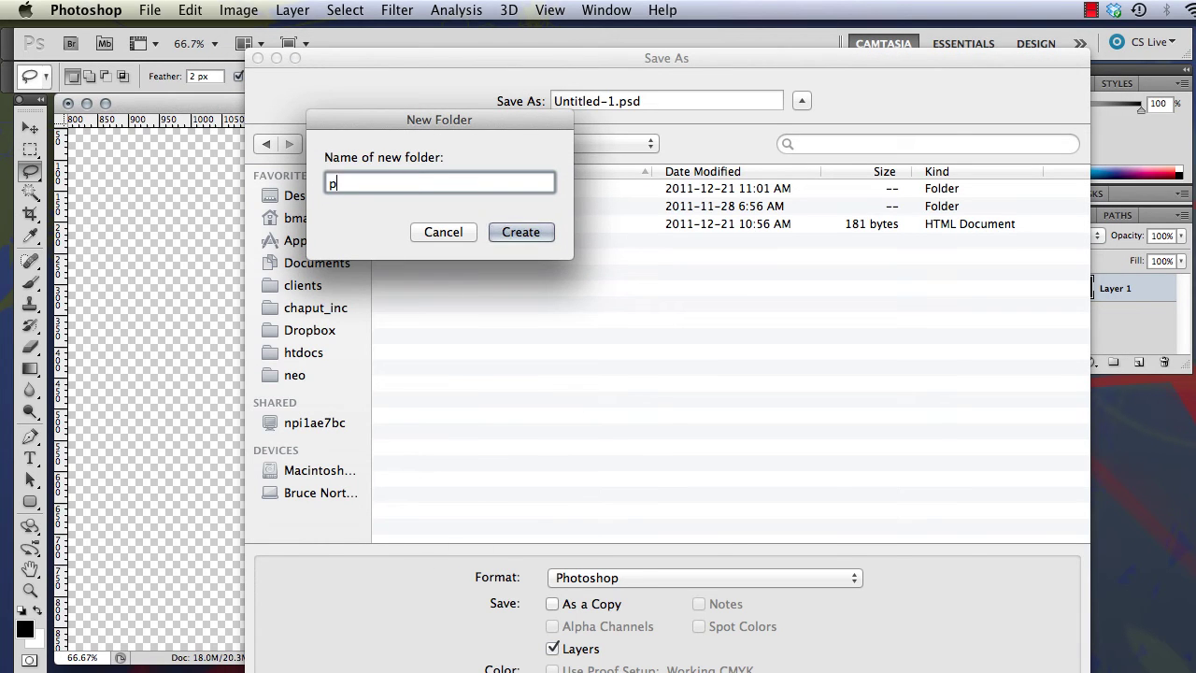
text(hotoshop)
click(539, 237)
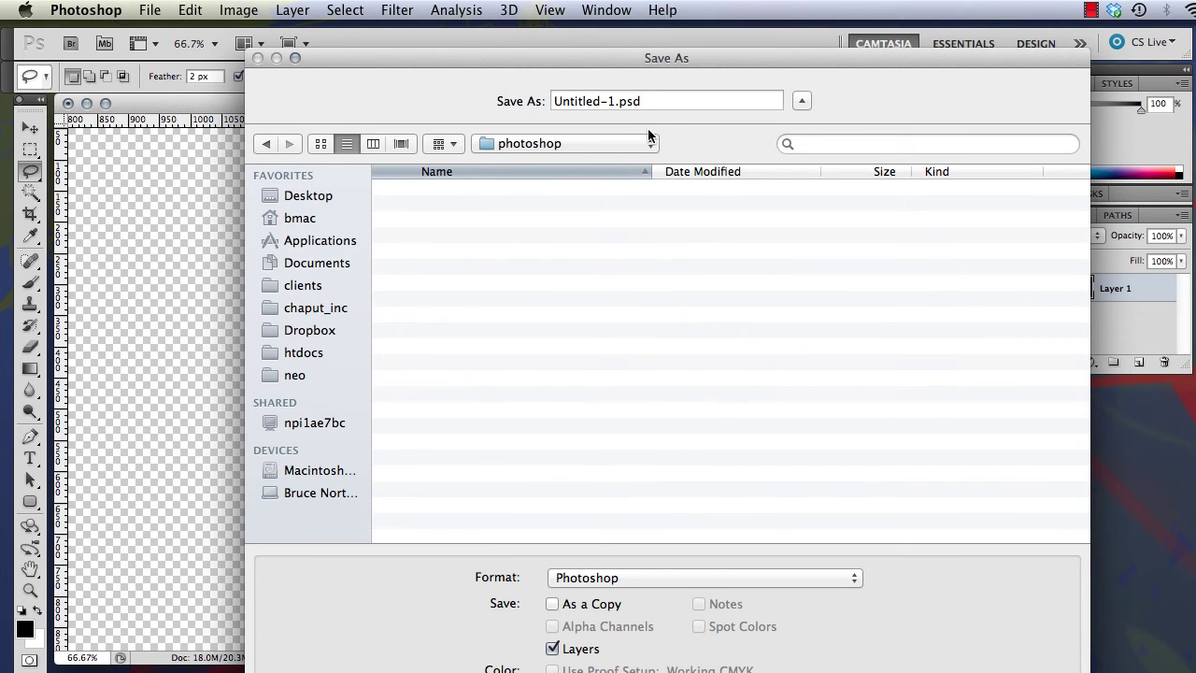
Step: Save the document in Photoshop format as yoga_girl_masked in the photoshop folder, accepting the format options
click(618, 103)
triple_click(619, 103)
text(yoga_girl_masked)
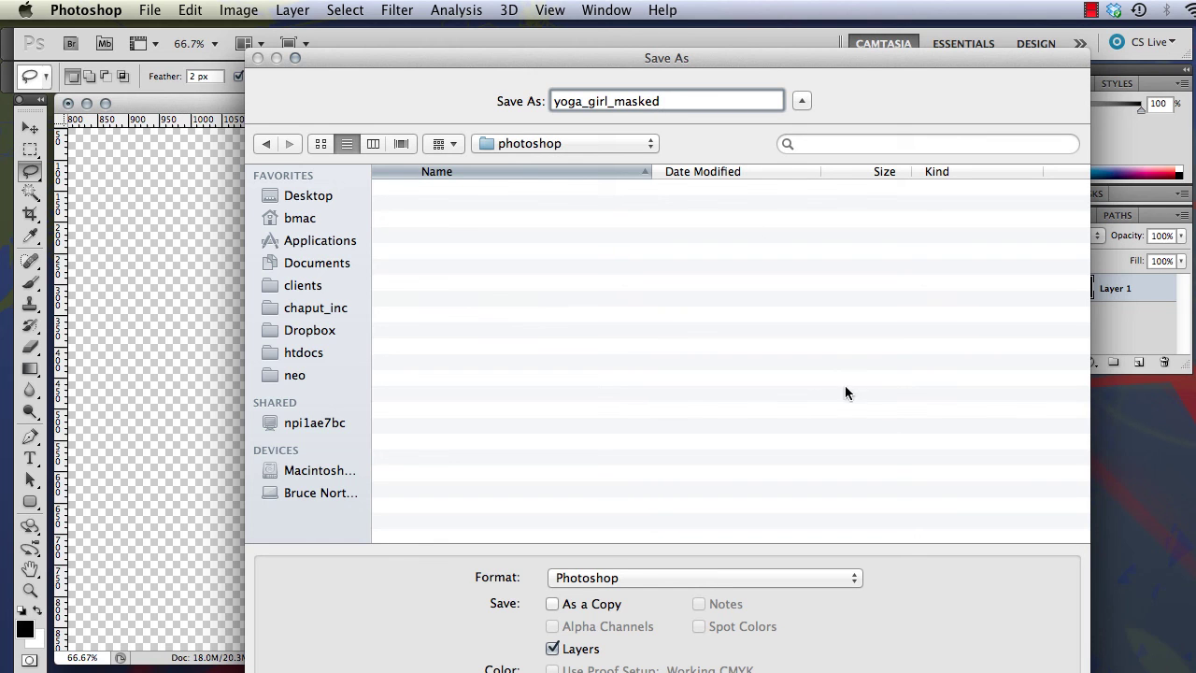
key(Return)
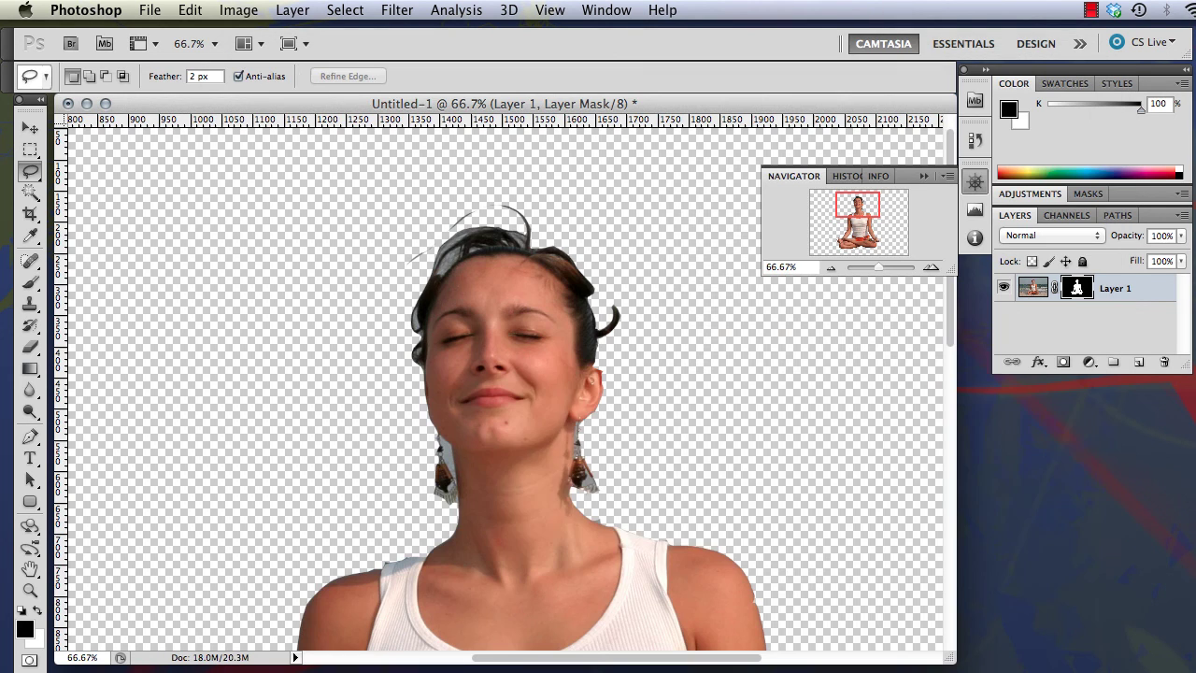
click(993, 419)
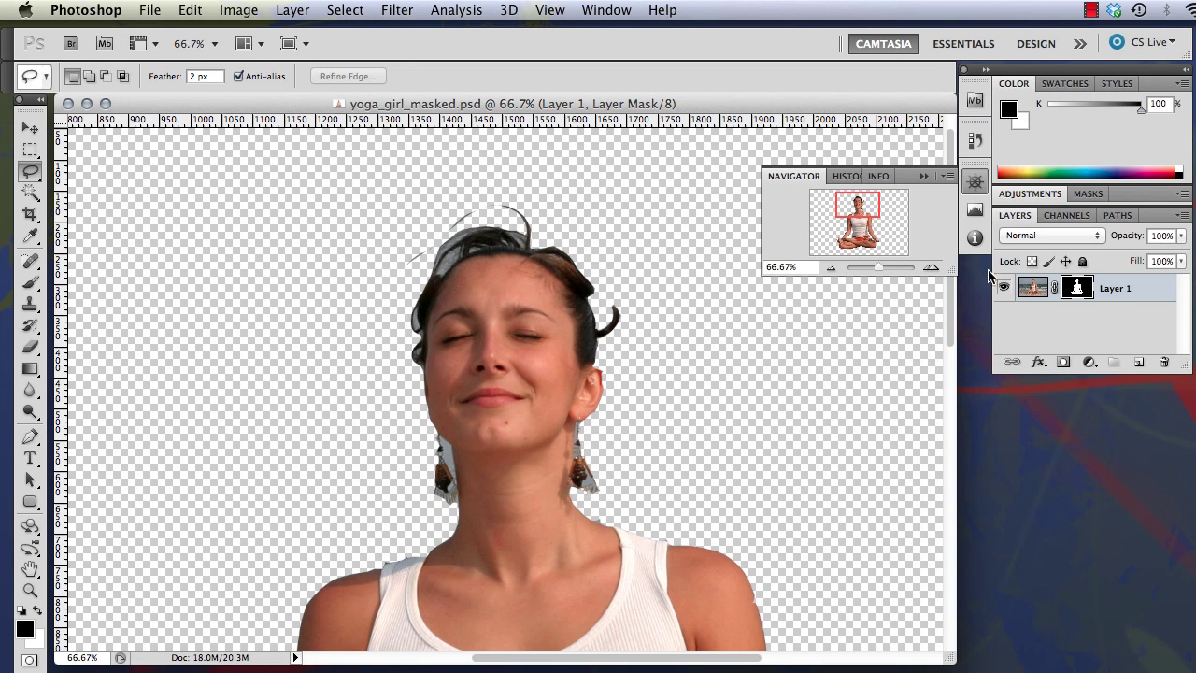
click(1091, 11)
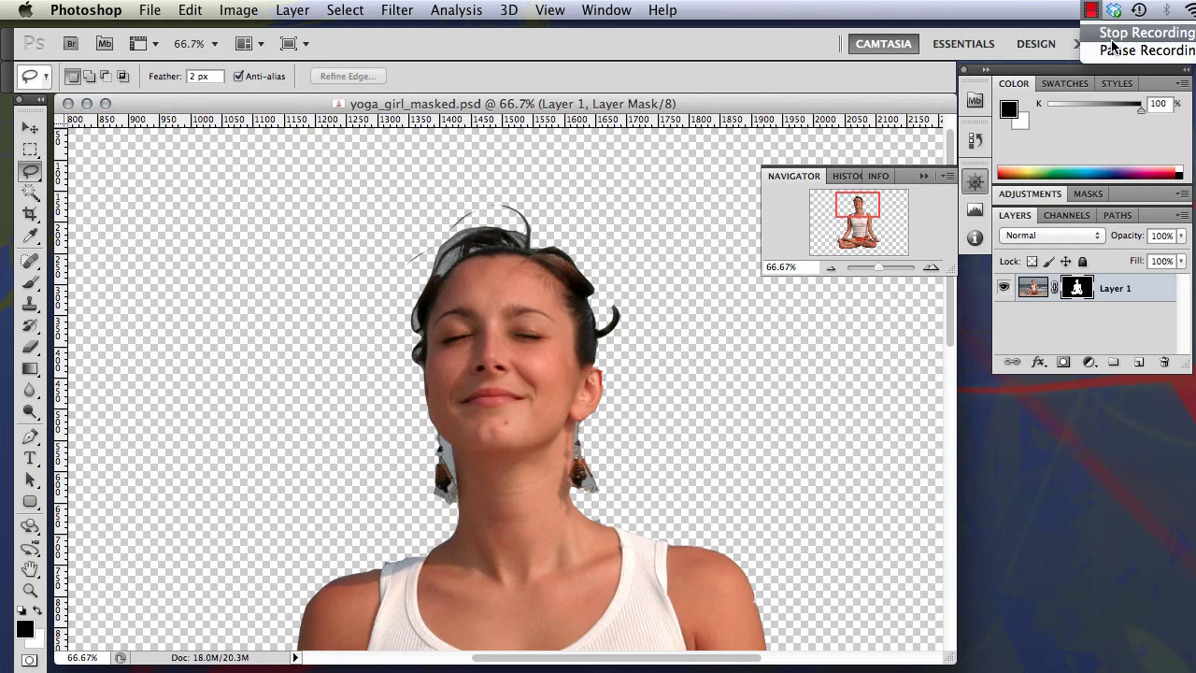